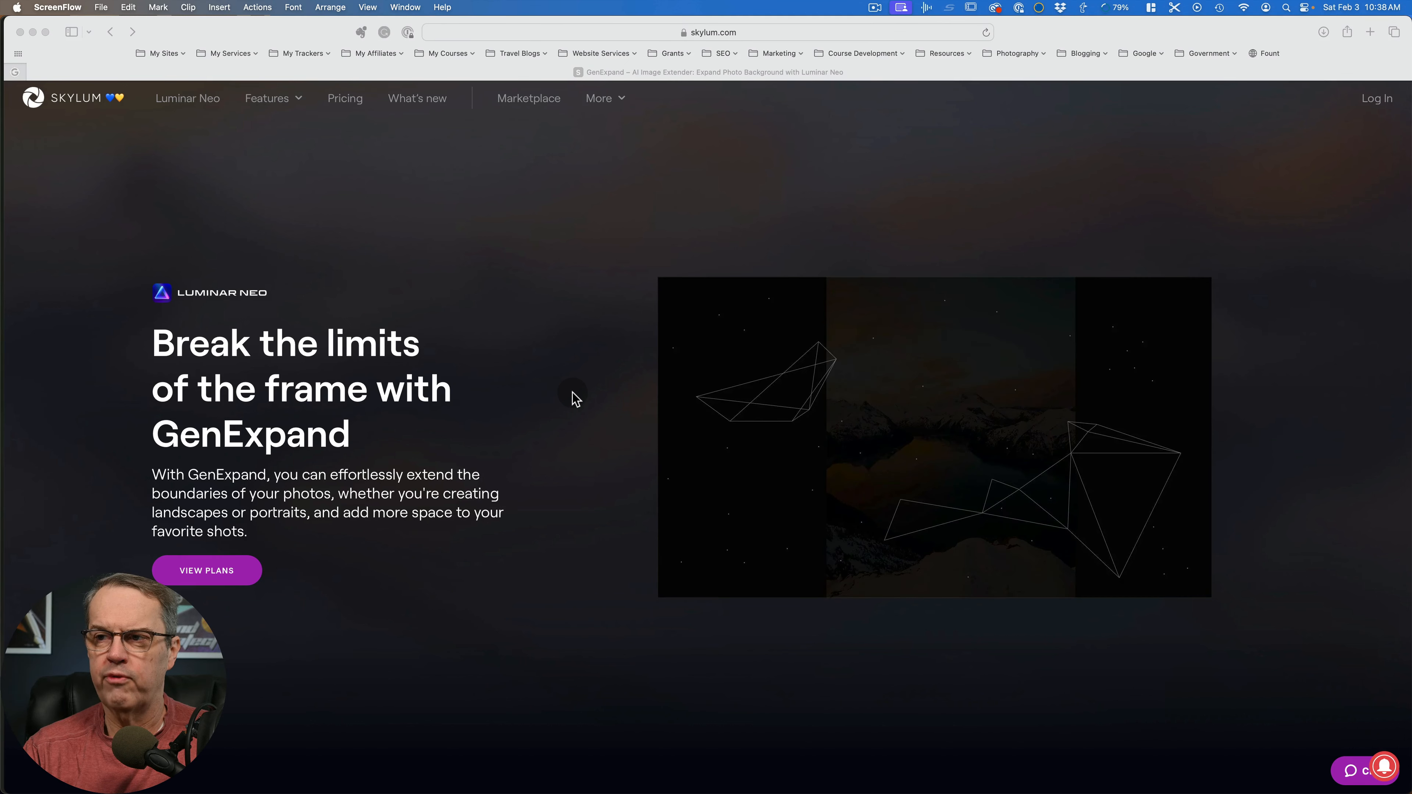
- Open the pricing page of the Skylum website
click(572, 396)
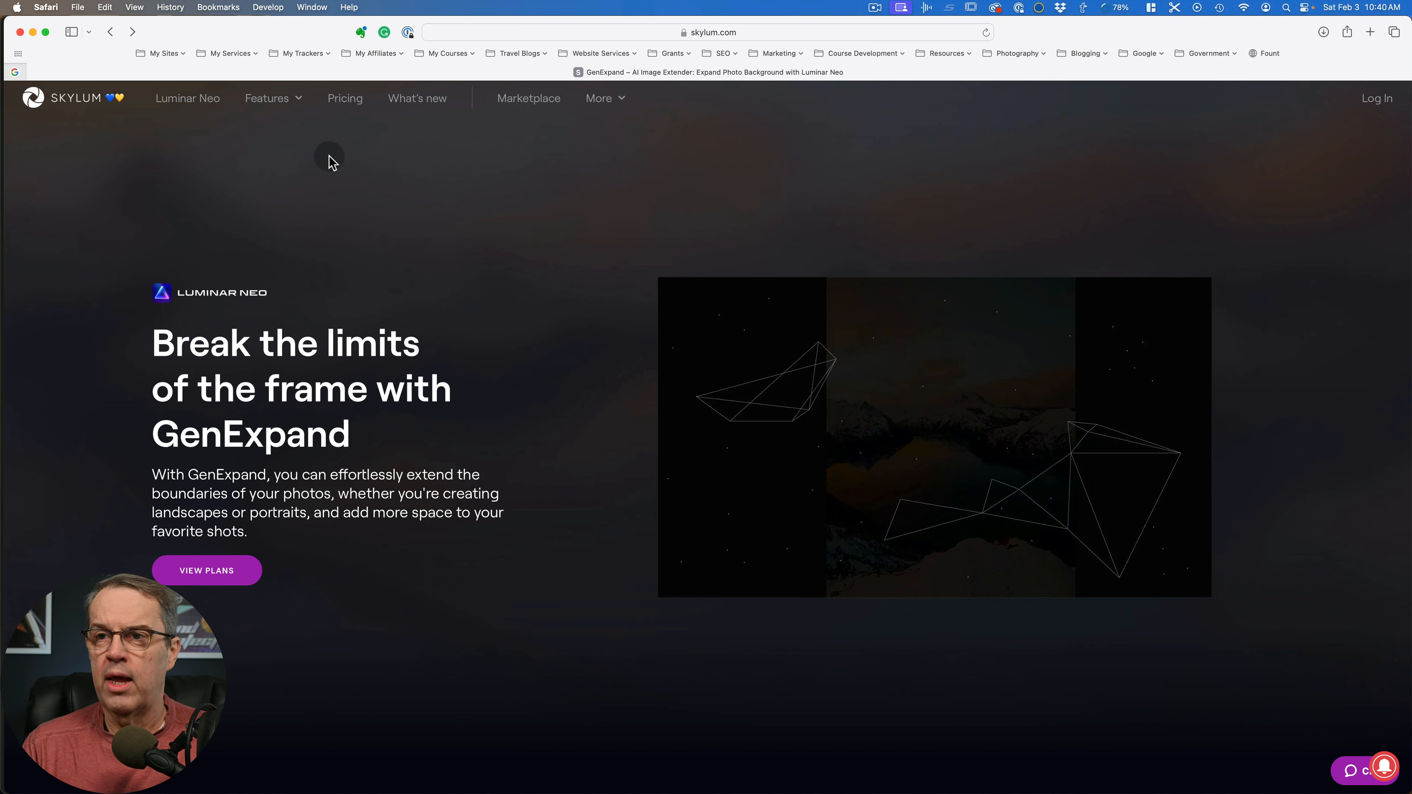
click(345, 100)
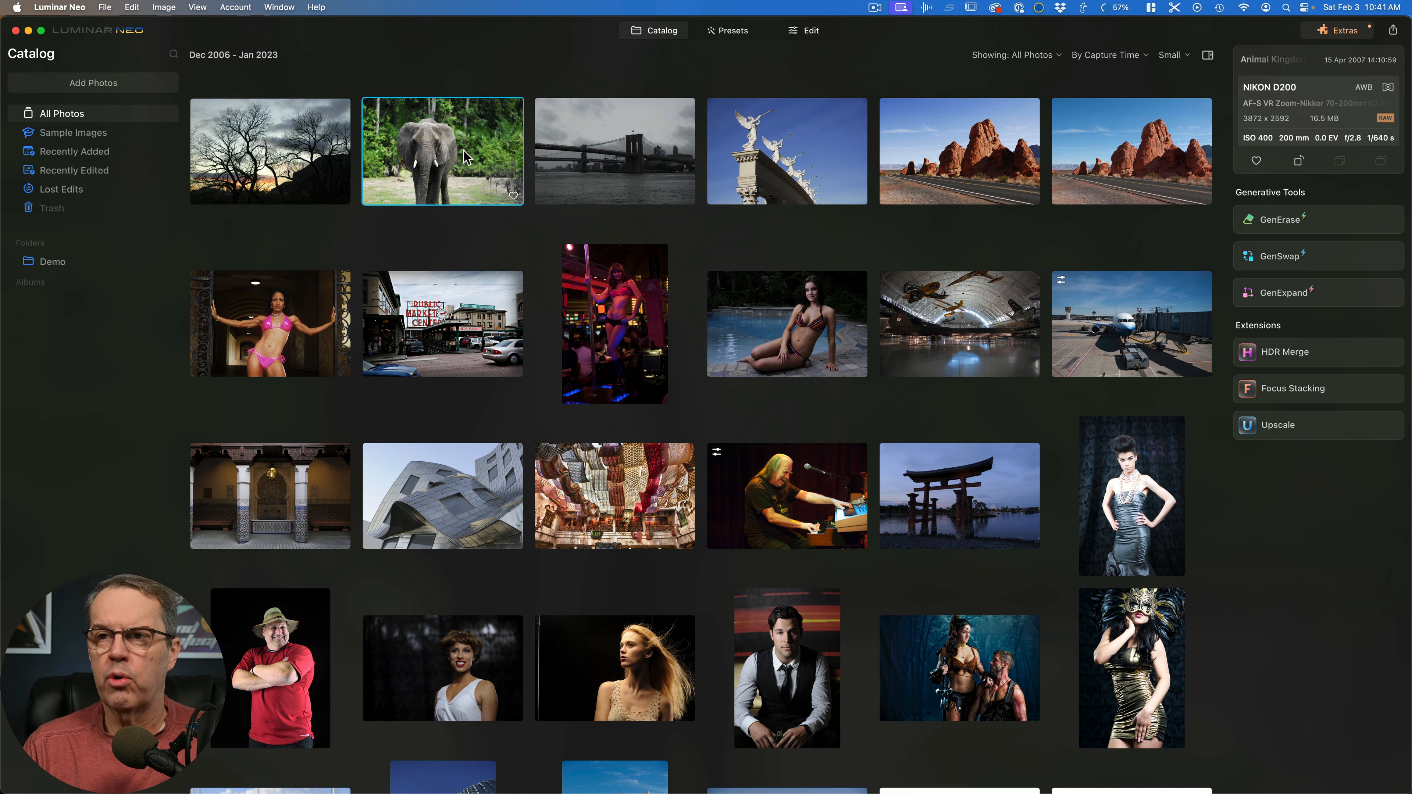
- Use GenExpand on the elephant photo to extend the canvas slightly below its feet without a prompt, and save the result
drag(462, 149, 1295, 310)
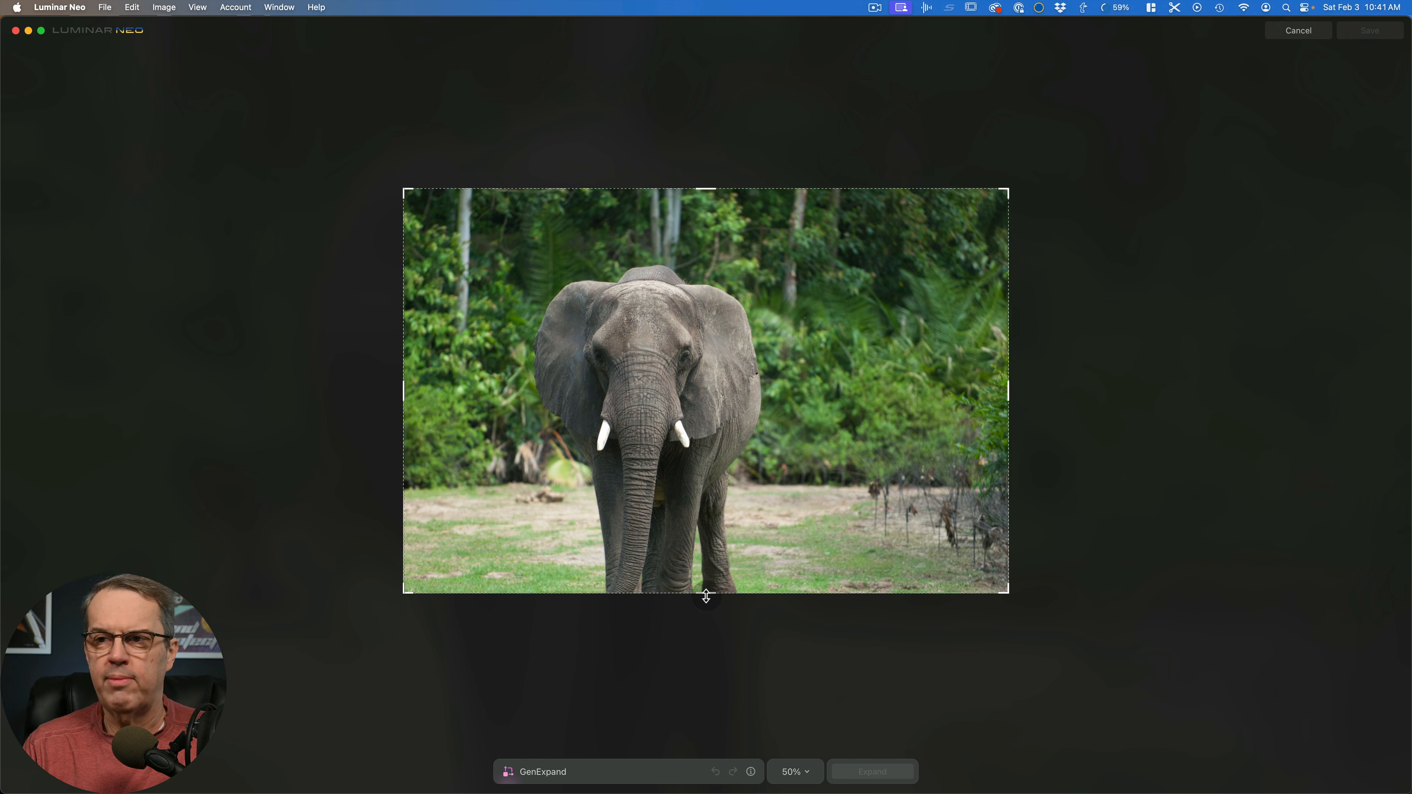
drag(706, 596, 704, 645)
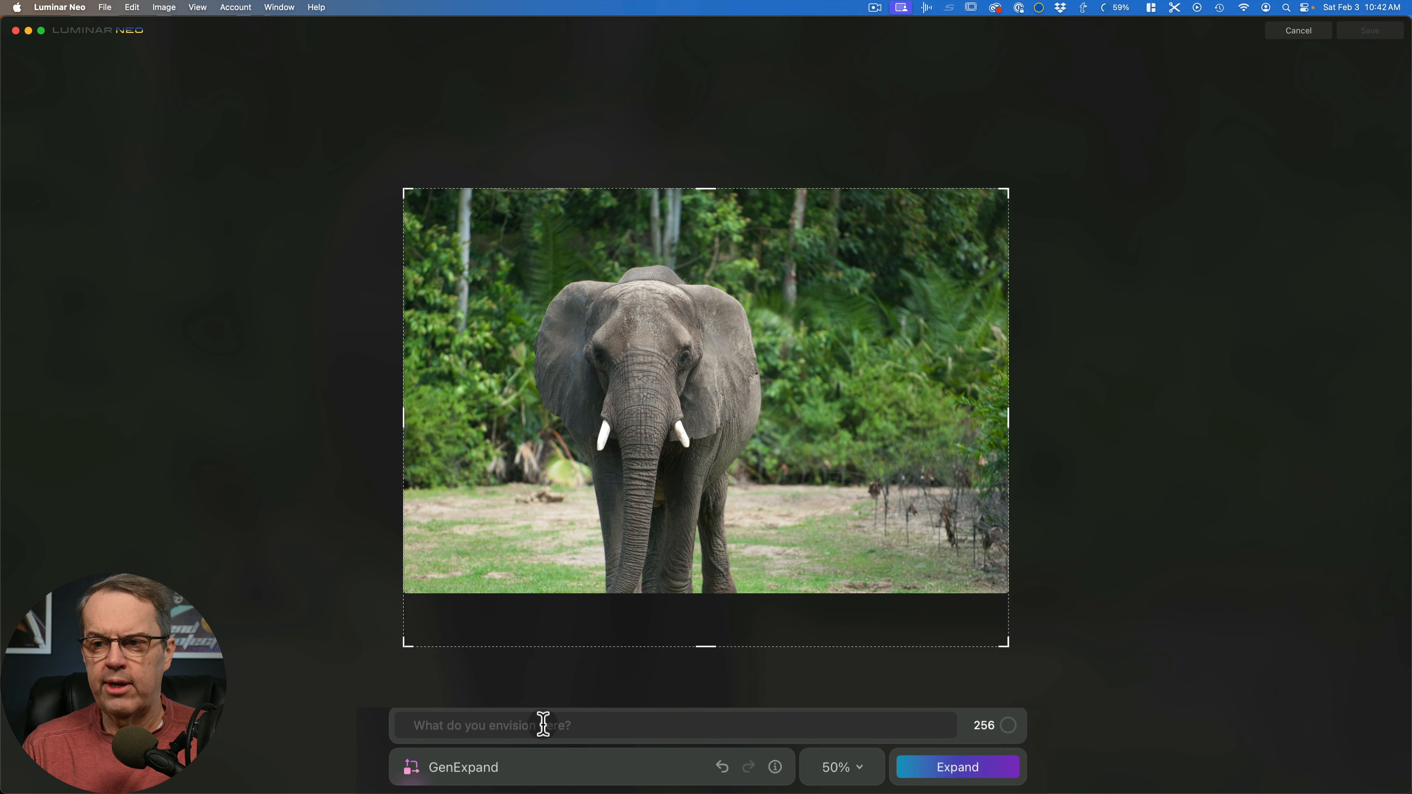
click(526, 725)
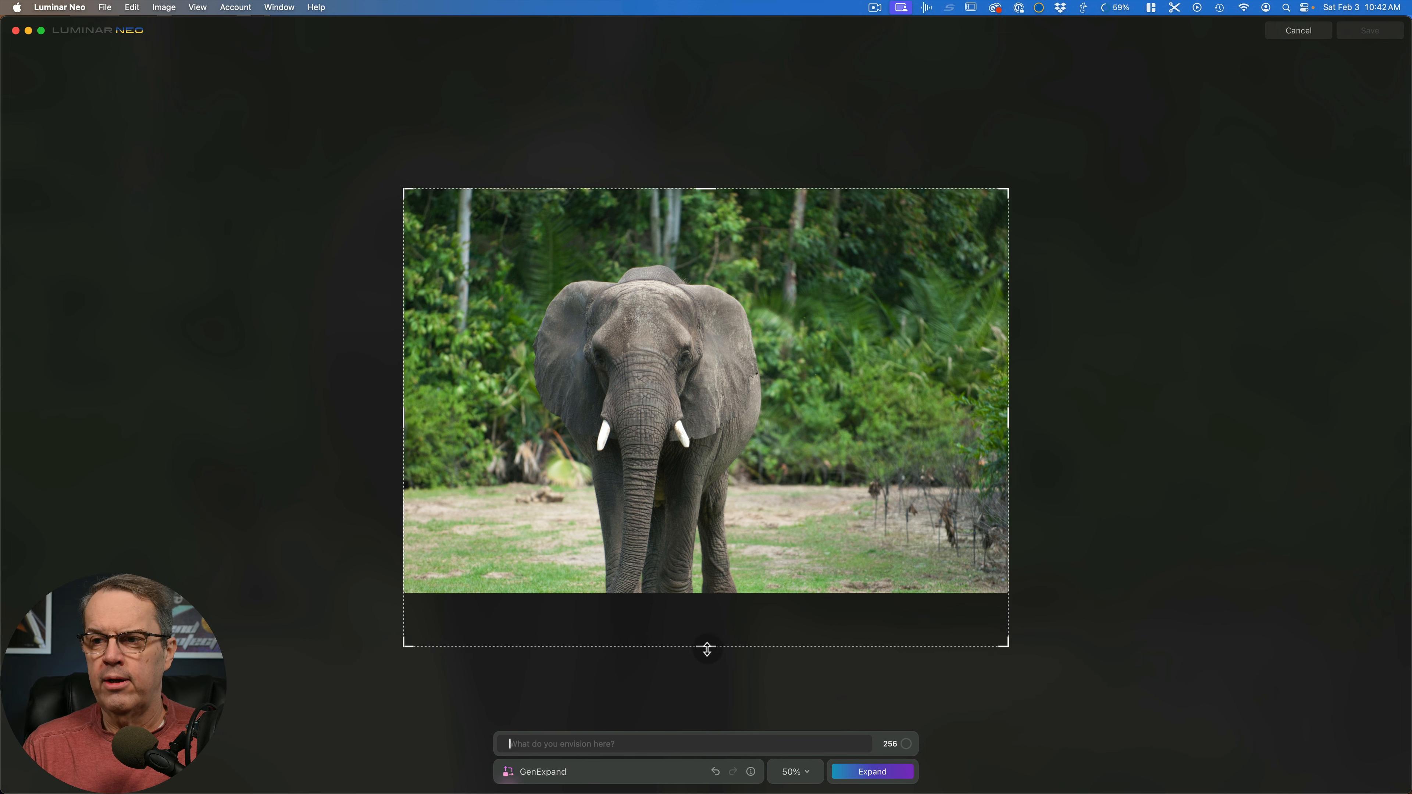
drag(706, 648, 706, 643)
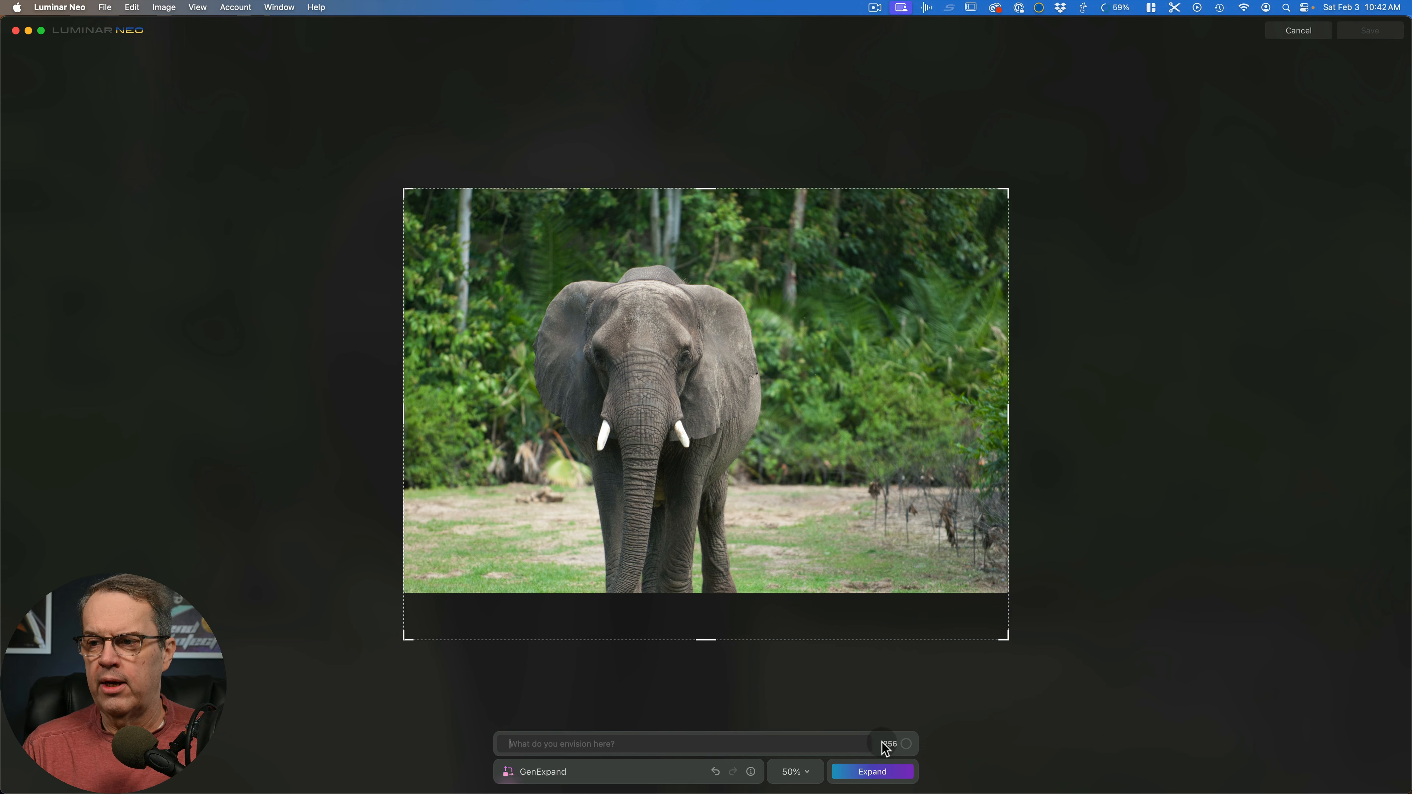
click(872, 774)
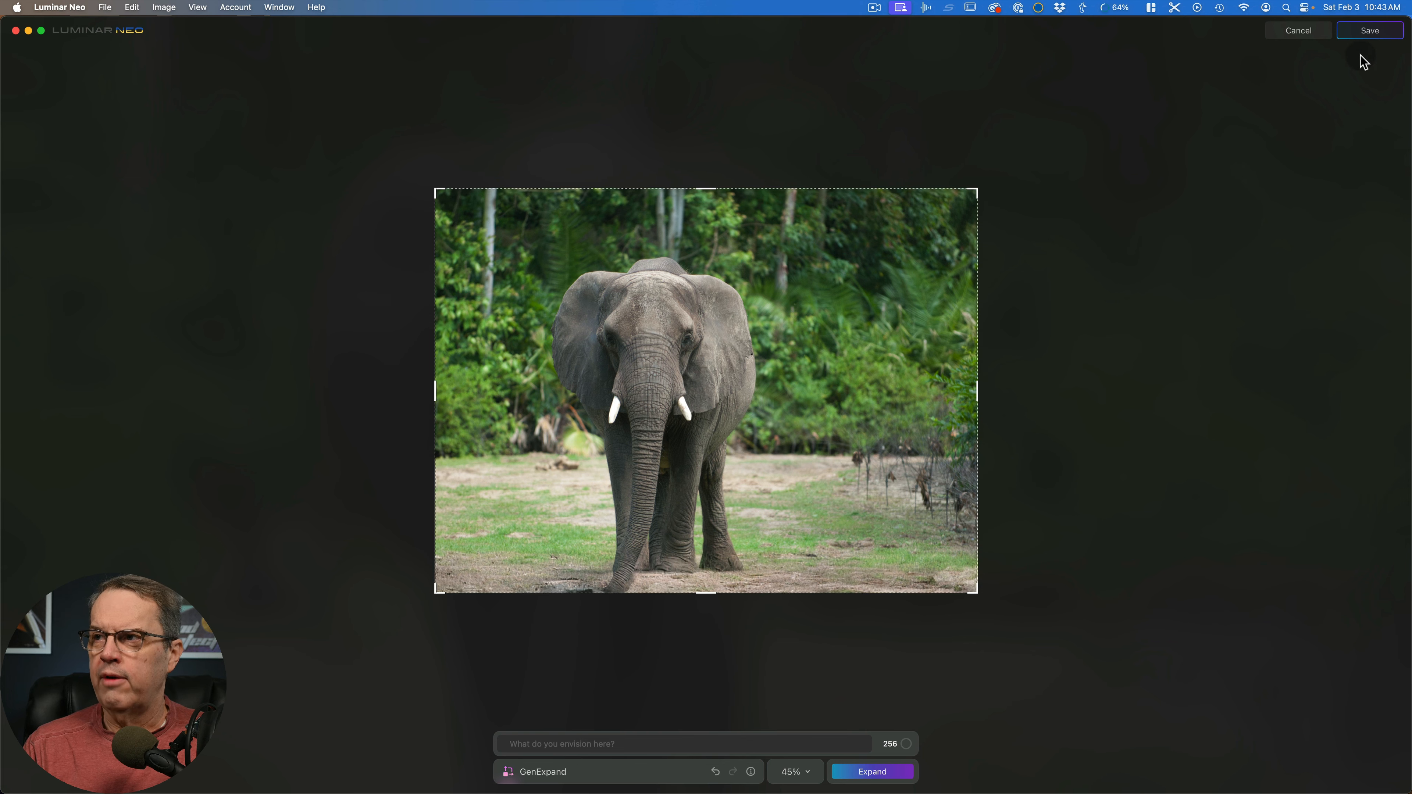
click(1369, 32)
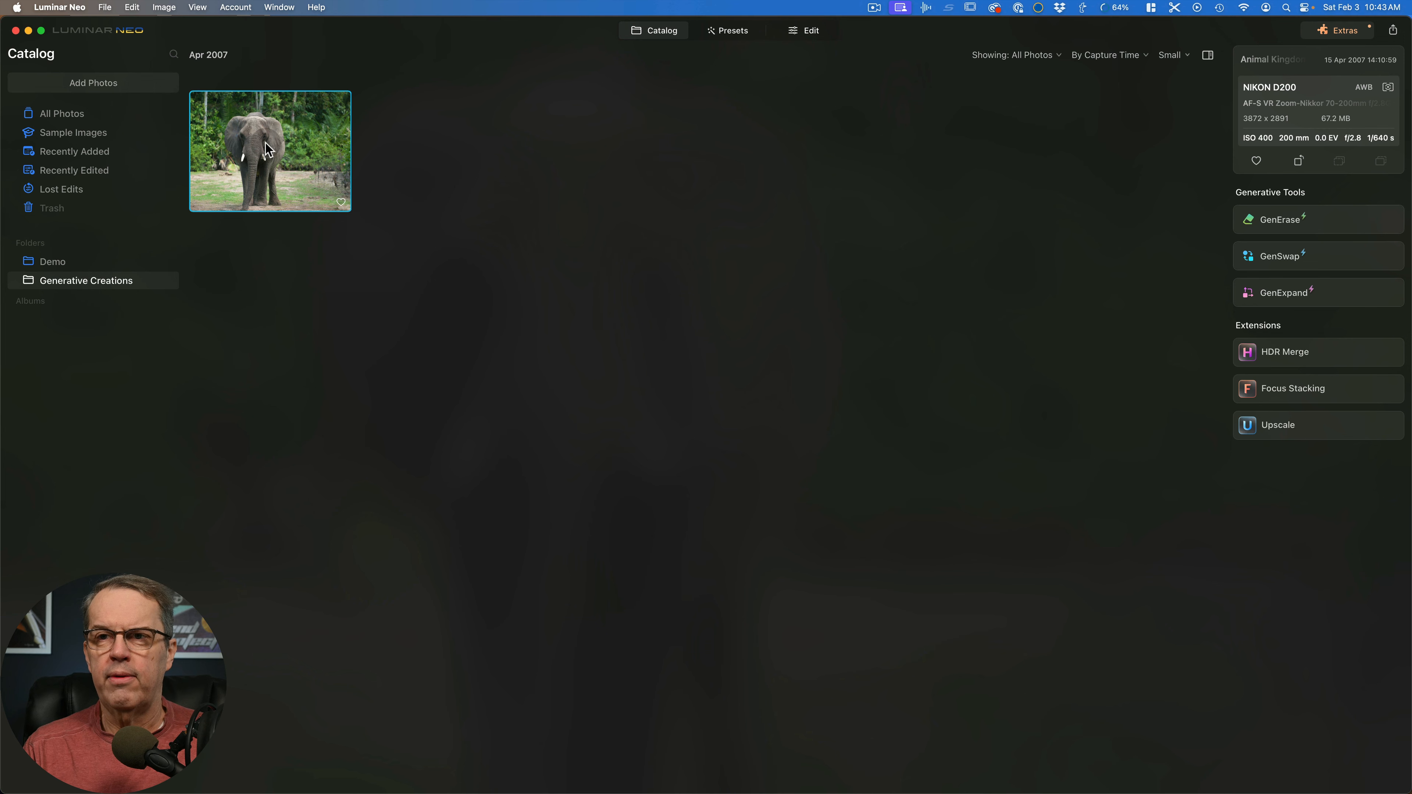
- Show all photos in the catalog and compare the original elephant photo with its expanded version
click(65, 115)
click(441, 144)
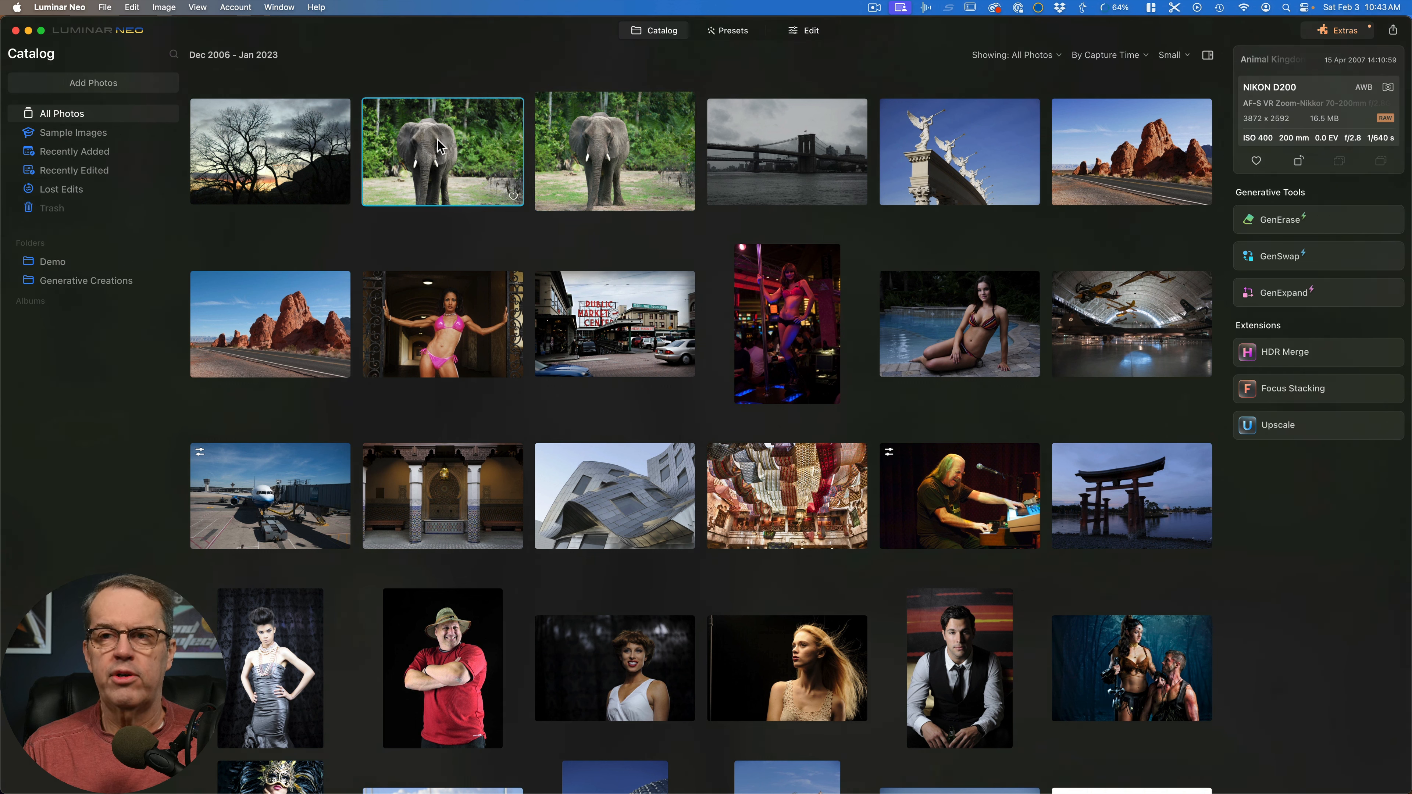
click(590, 142)
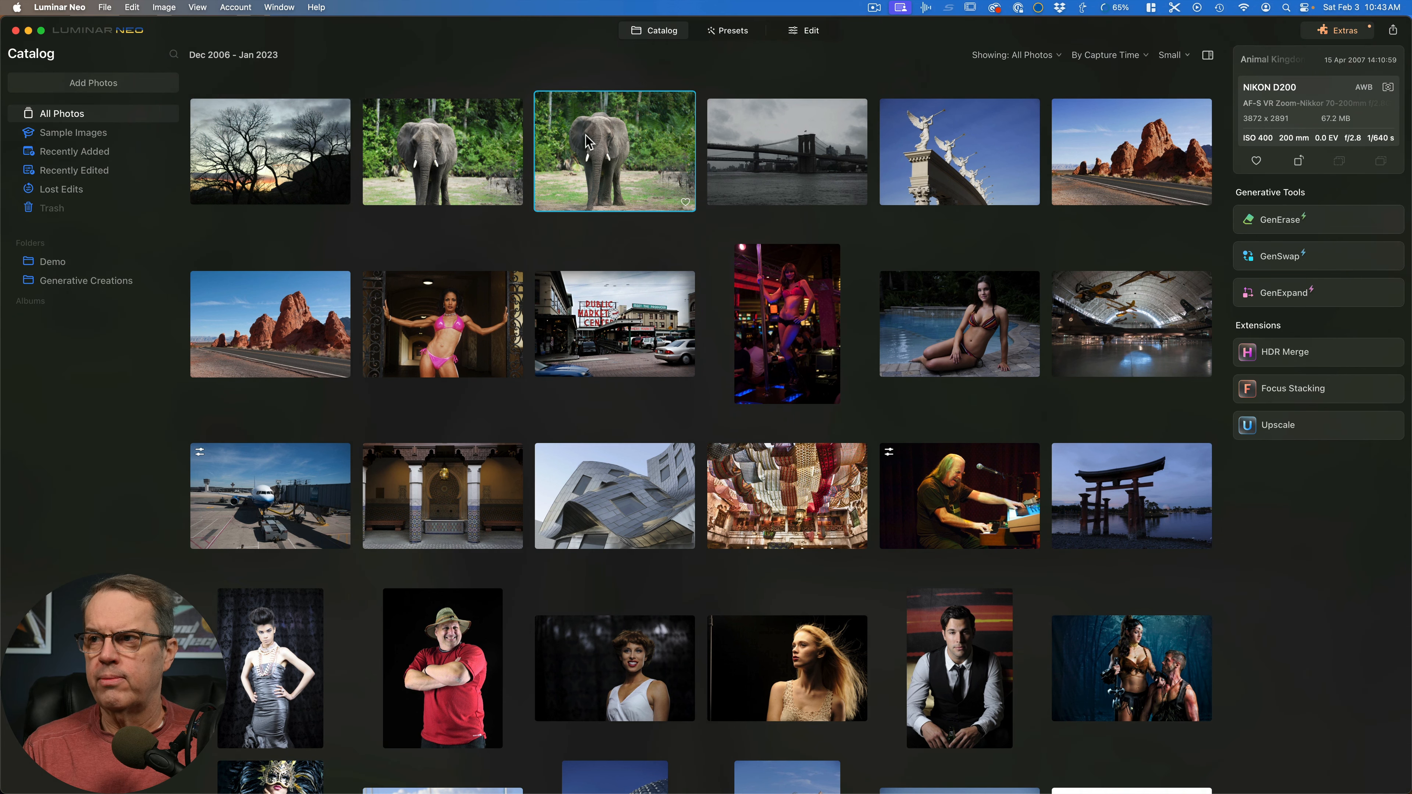
- Use GenExpand on the portrait of the masked woman in the gold dress to add space above the feathers, and save the result
scroll(272, 356, down, 8)
click(275, 356)
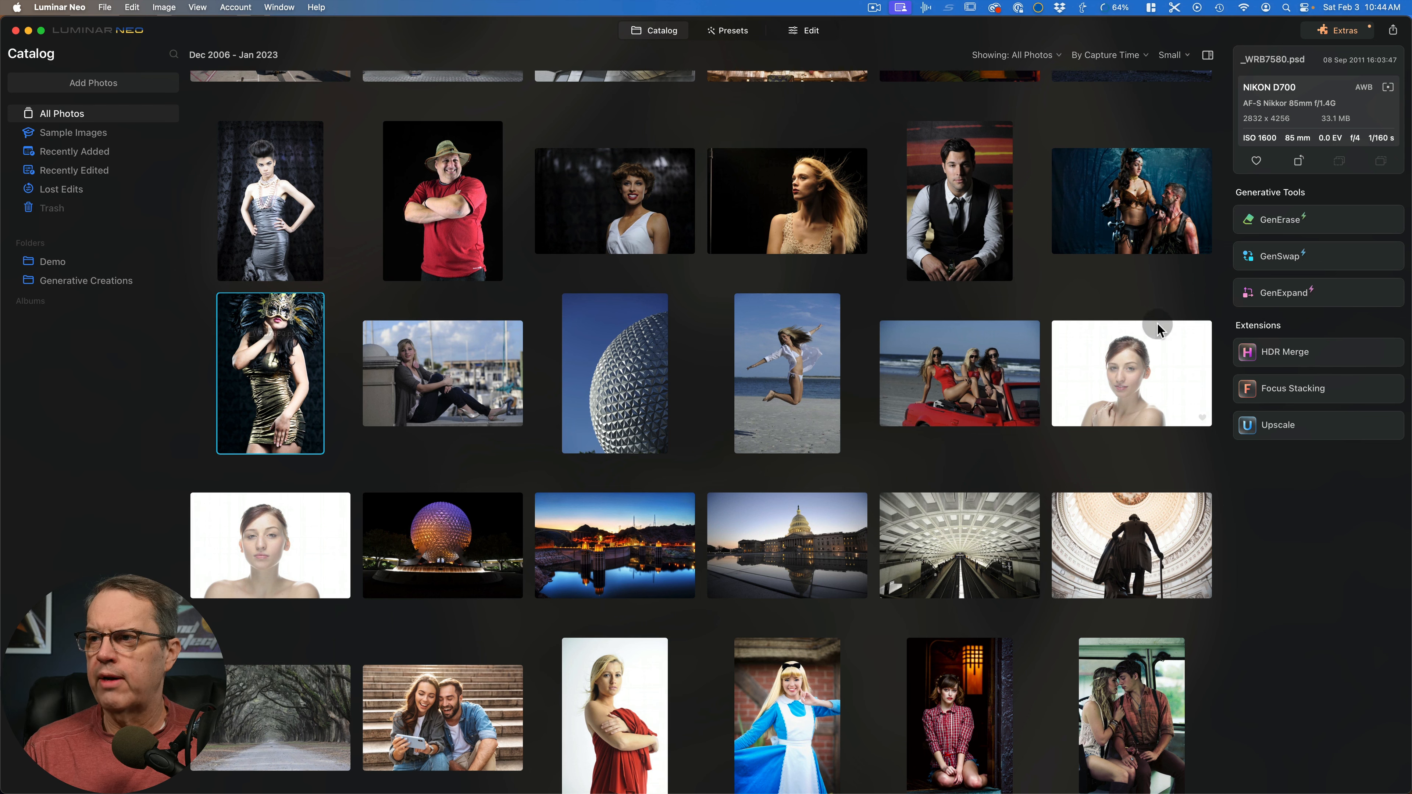
click(1305, 294)
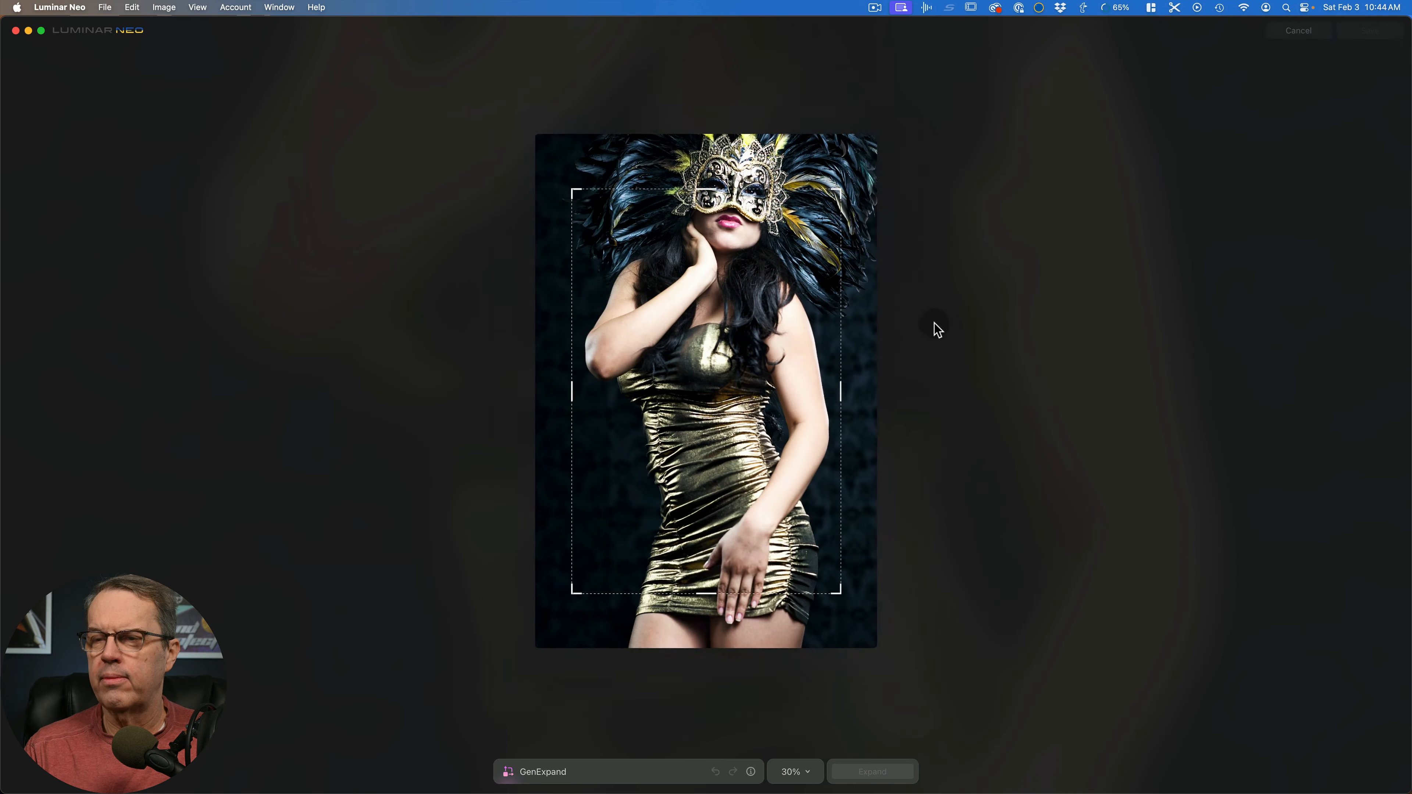
drag(707, 188, 707, 140)
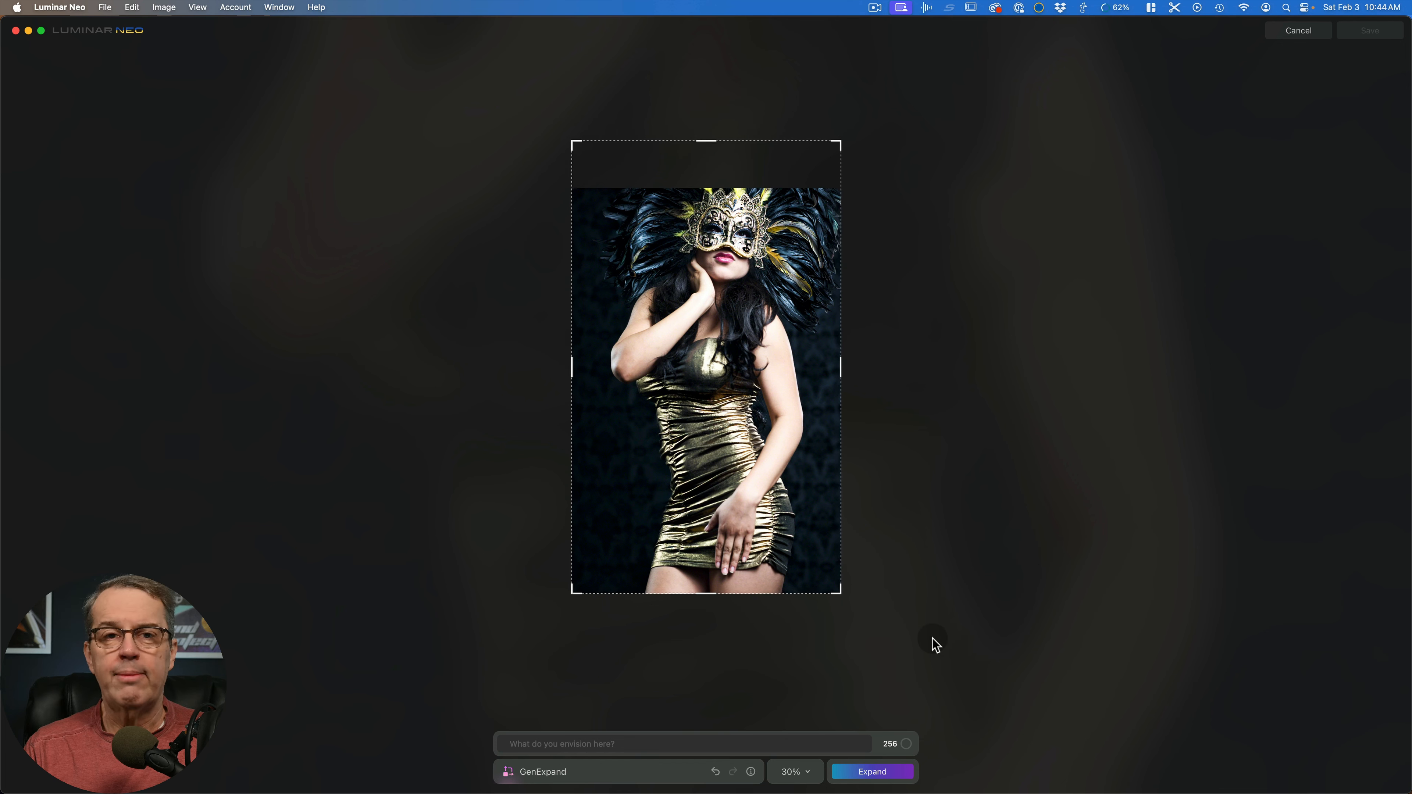
click(873, 772)
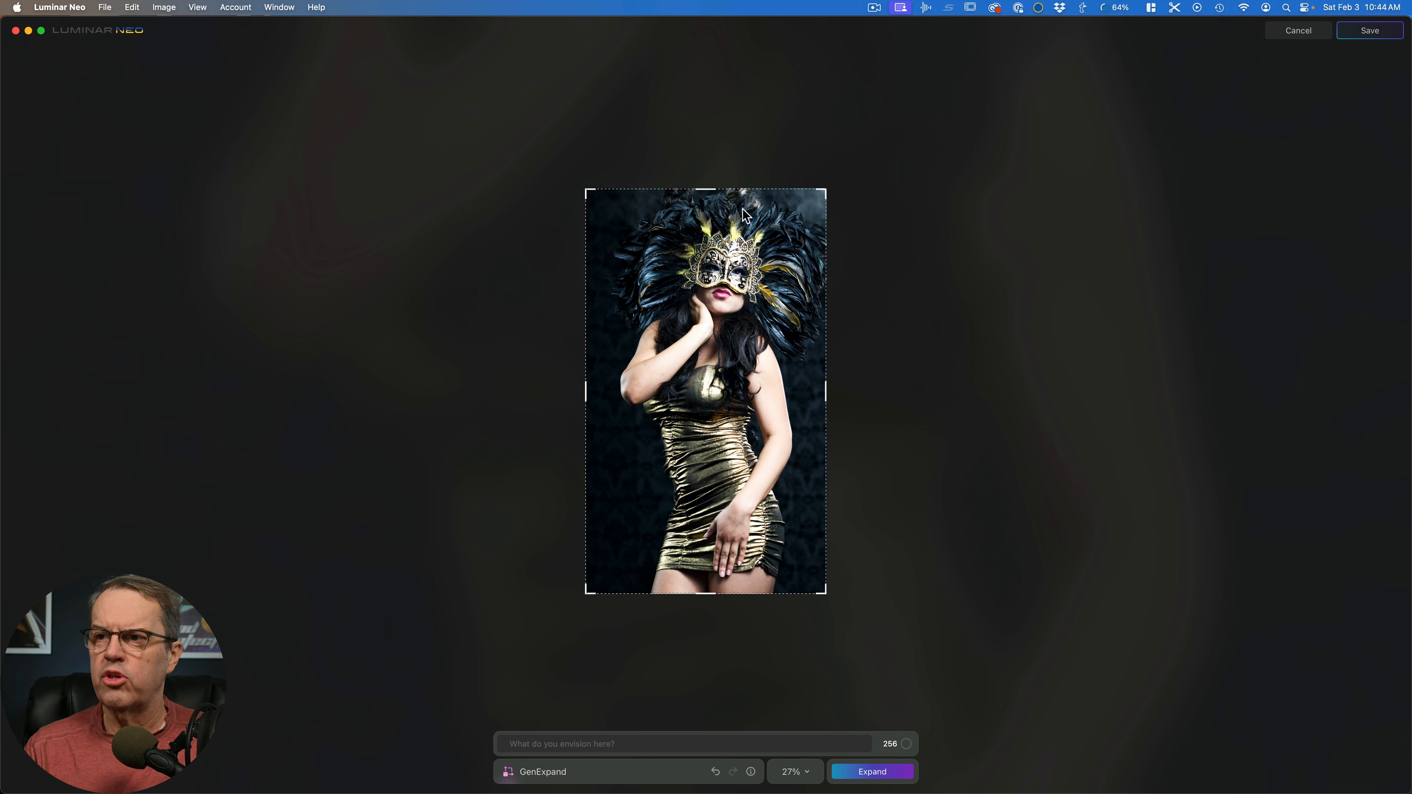
click(885, 214)
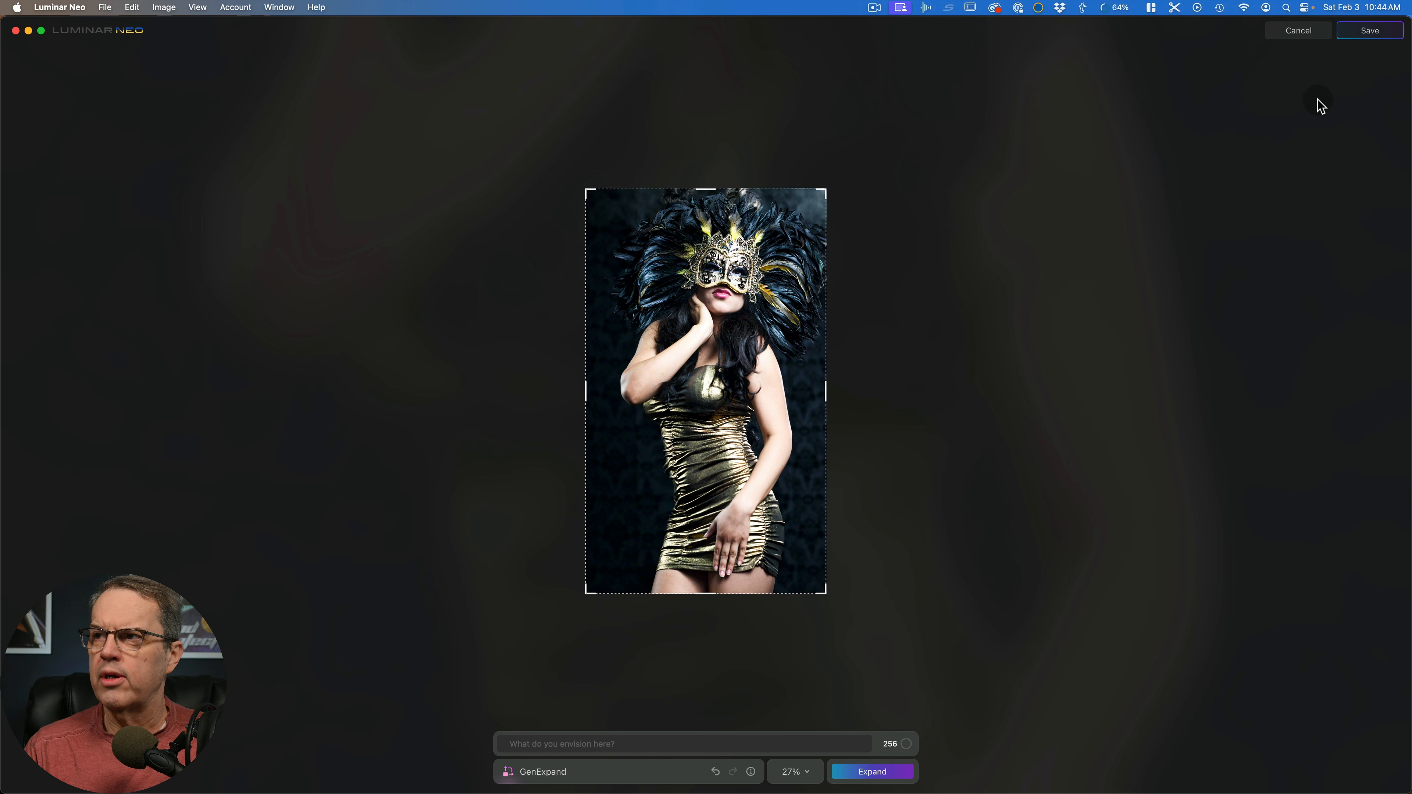
click(1364, 33)
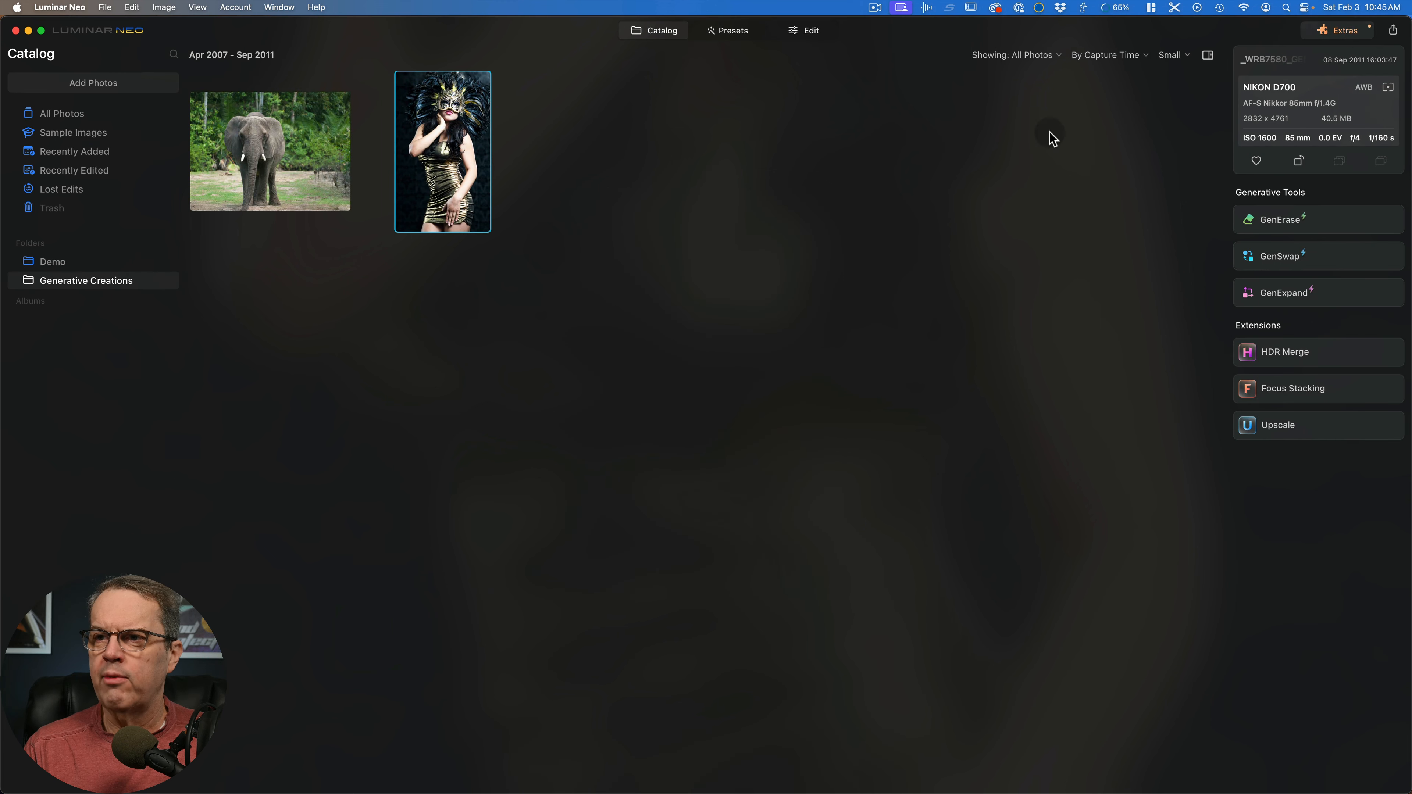
- Open the expanded masked portrait in single-image view and zoom in on the generated feathers above the mask
double_click(451, 155)
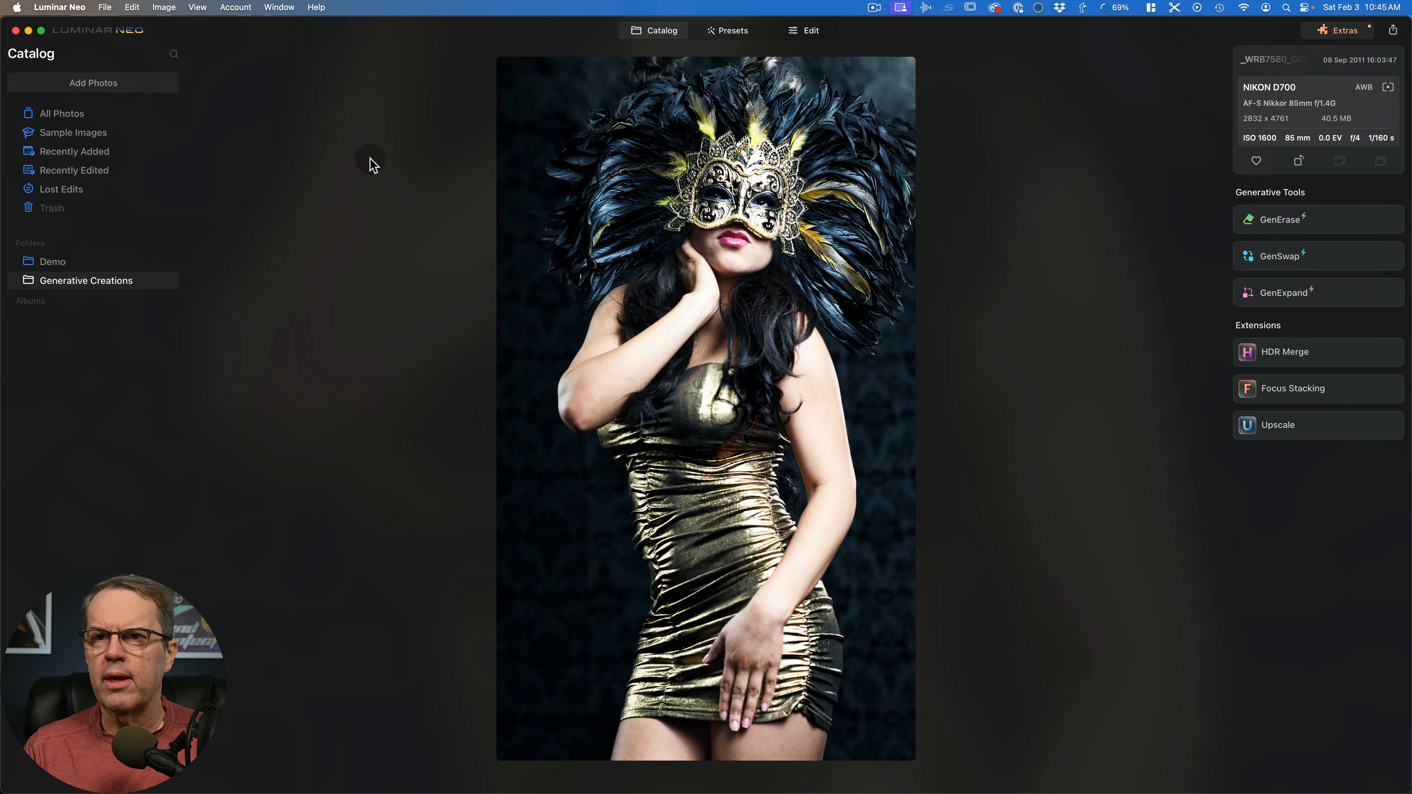
click(677, 104)
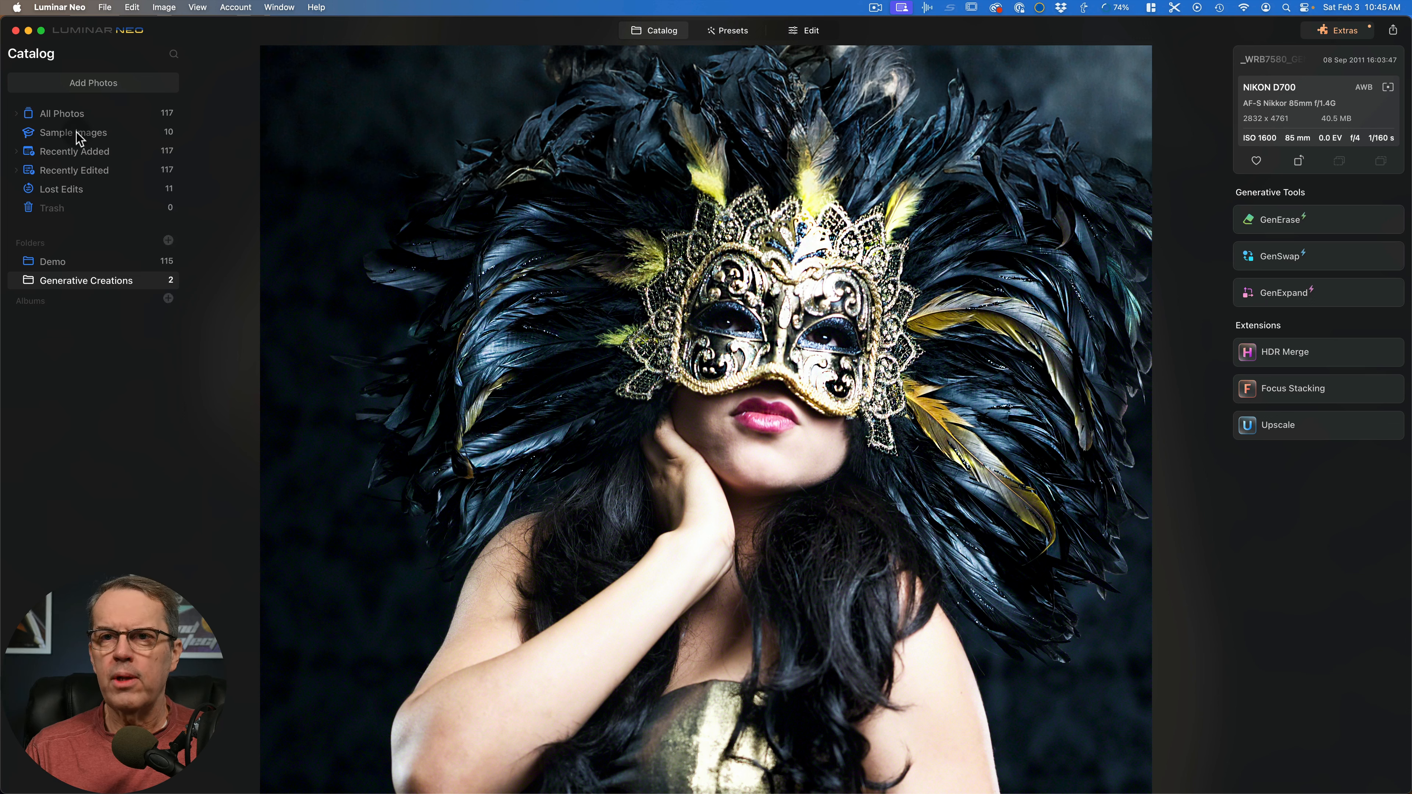
- Open the photo of the woman in the blue dress from all photos in GenExpand and extend the frame slightly past her cropped elbow
click(59, 113)
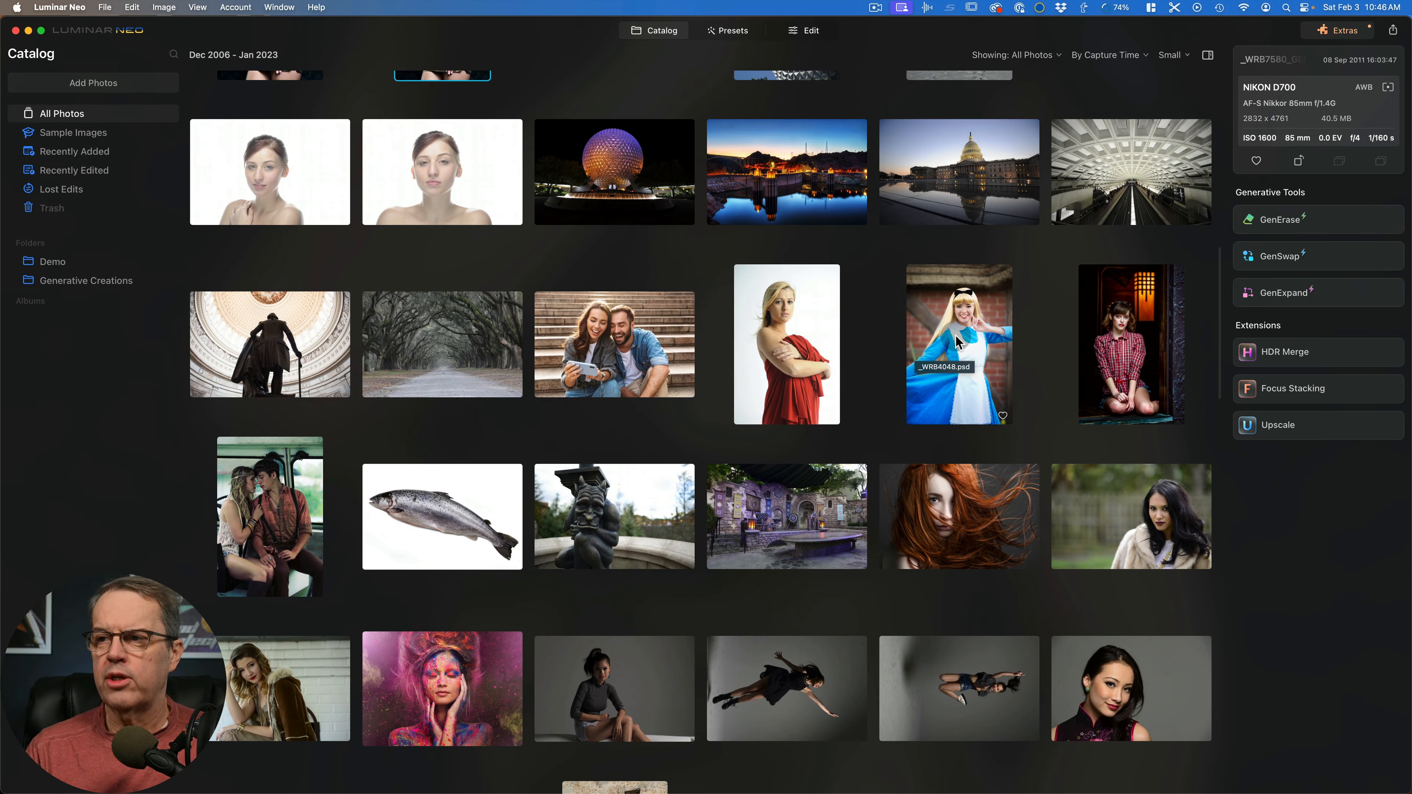
click(960, 334)
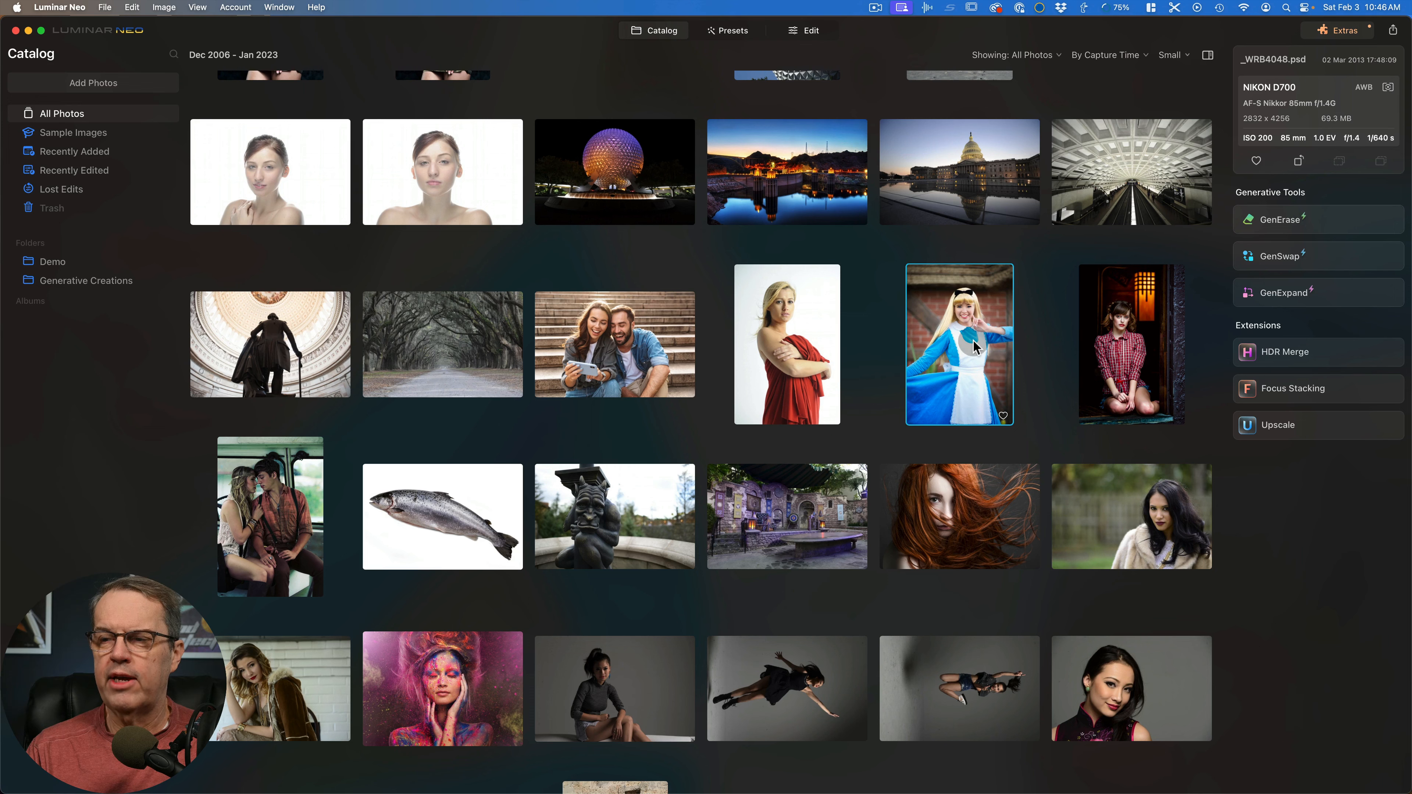
click(1296, 296)
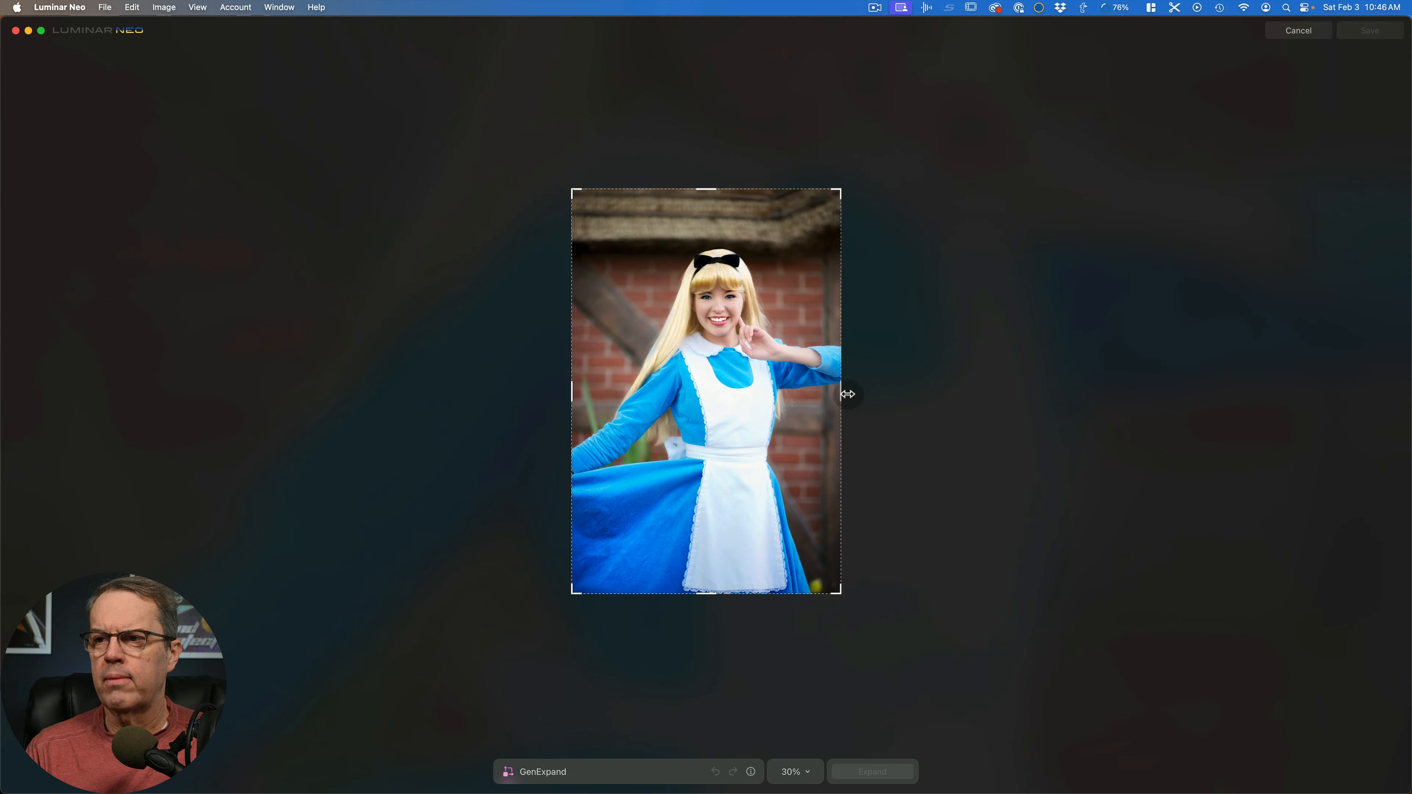
drag(846, 393, 881, 392)
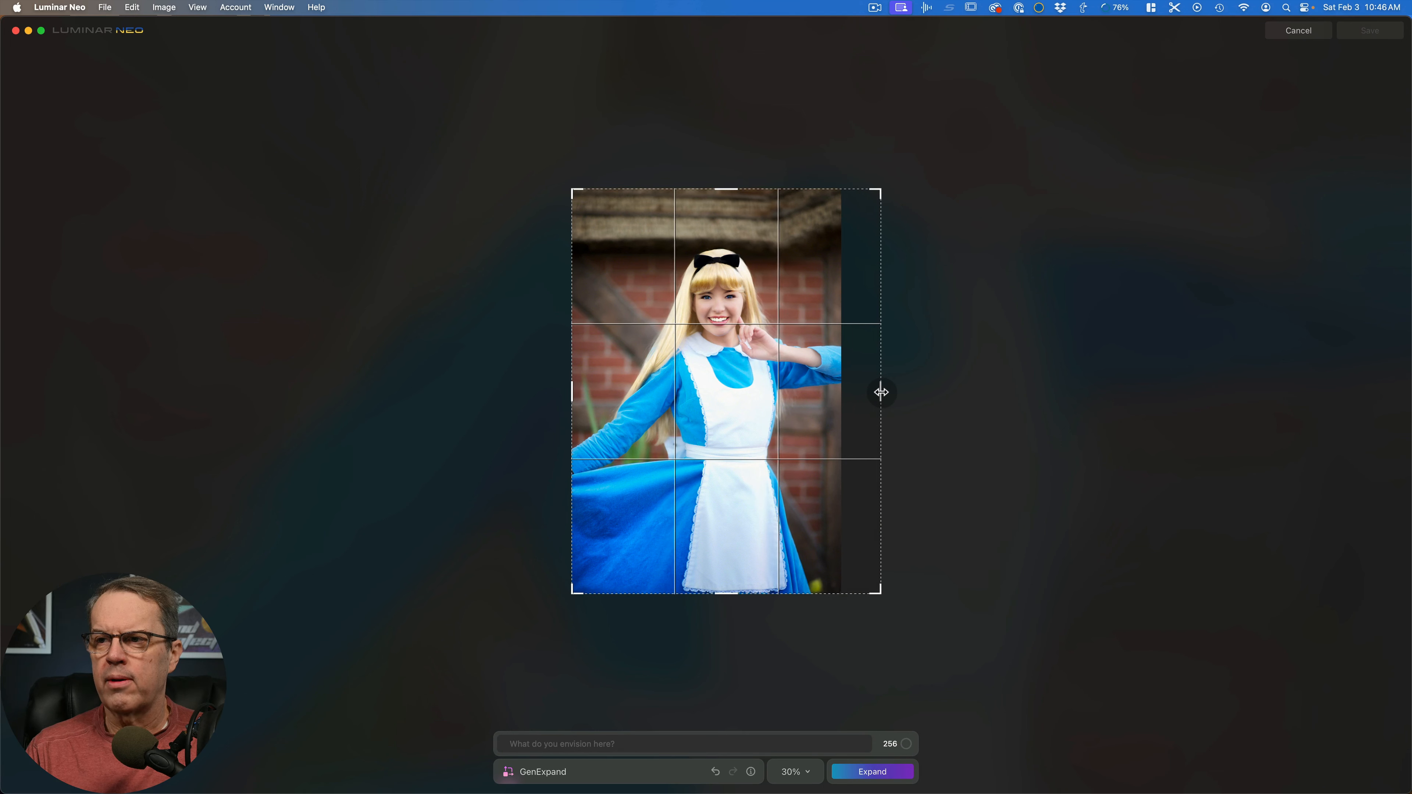
mouse_move(881, 392)
mouse_down()
mouse_move(840, 392)
mouse_move(878, 392)
mouse_up()
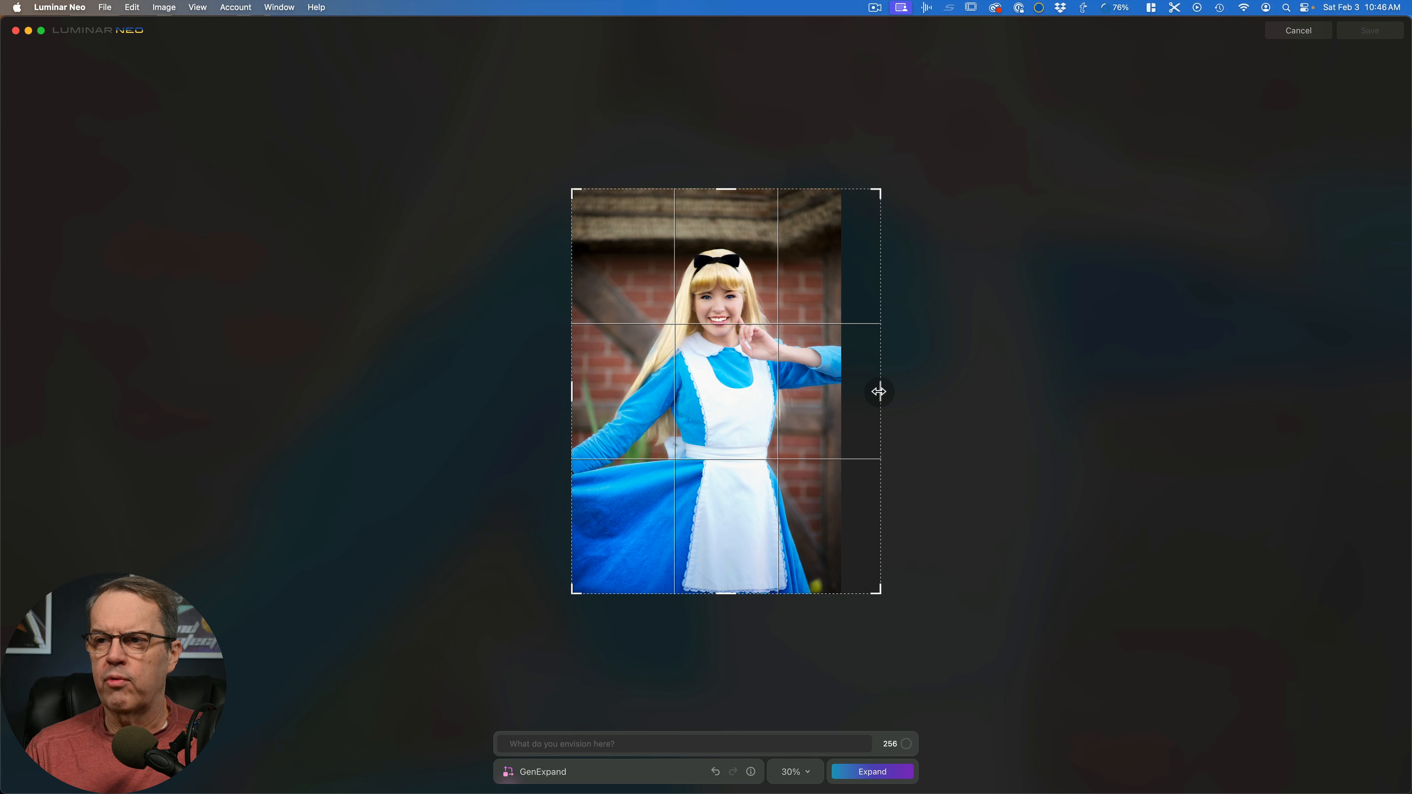
drag(879, 392, 872, 391)
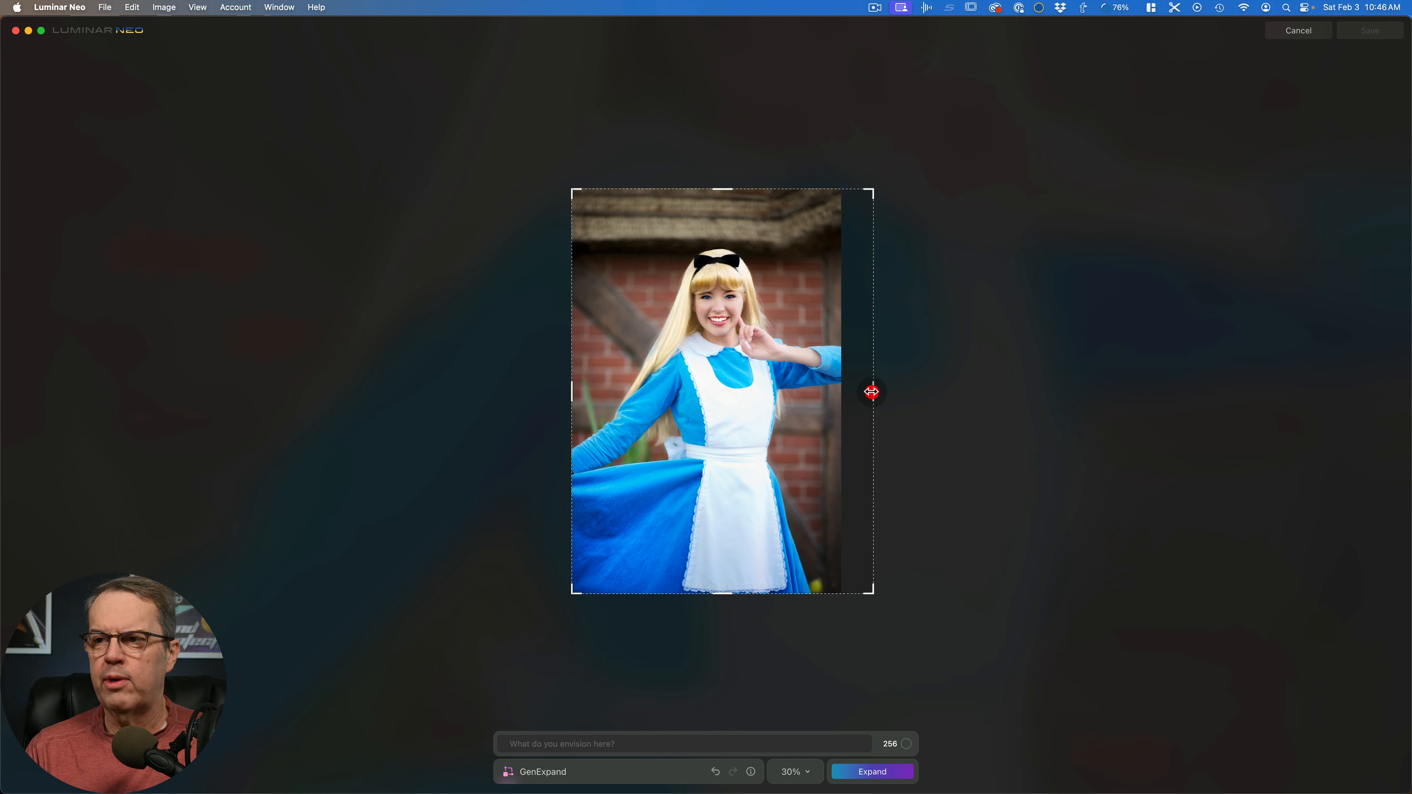
- Generate the side extension of the blue dress photo, regenerate it for a different variation, and save the result
click(868, 772)
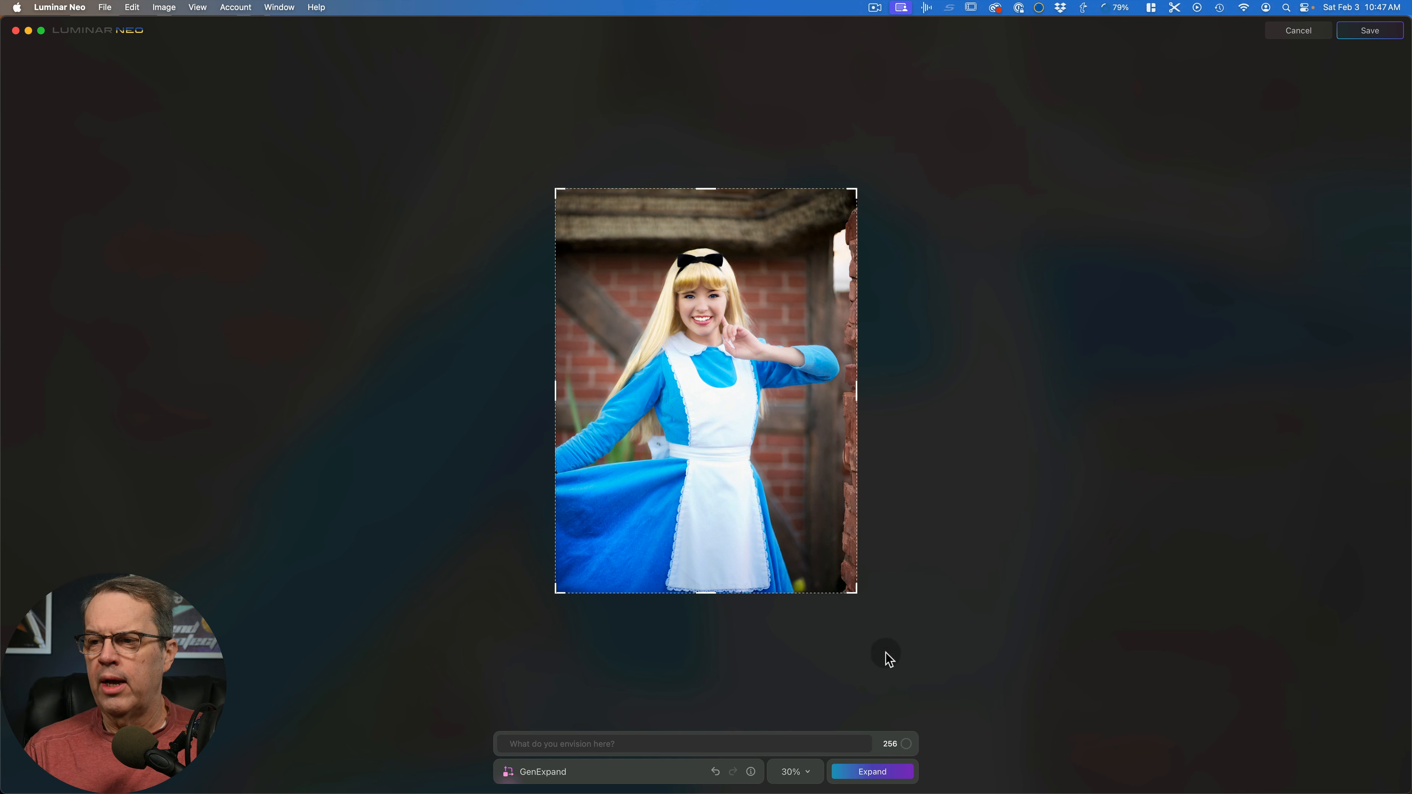
click(872, 772)
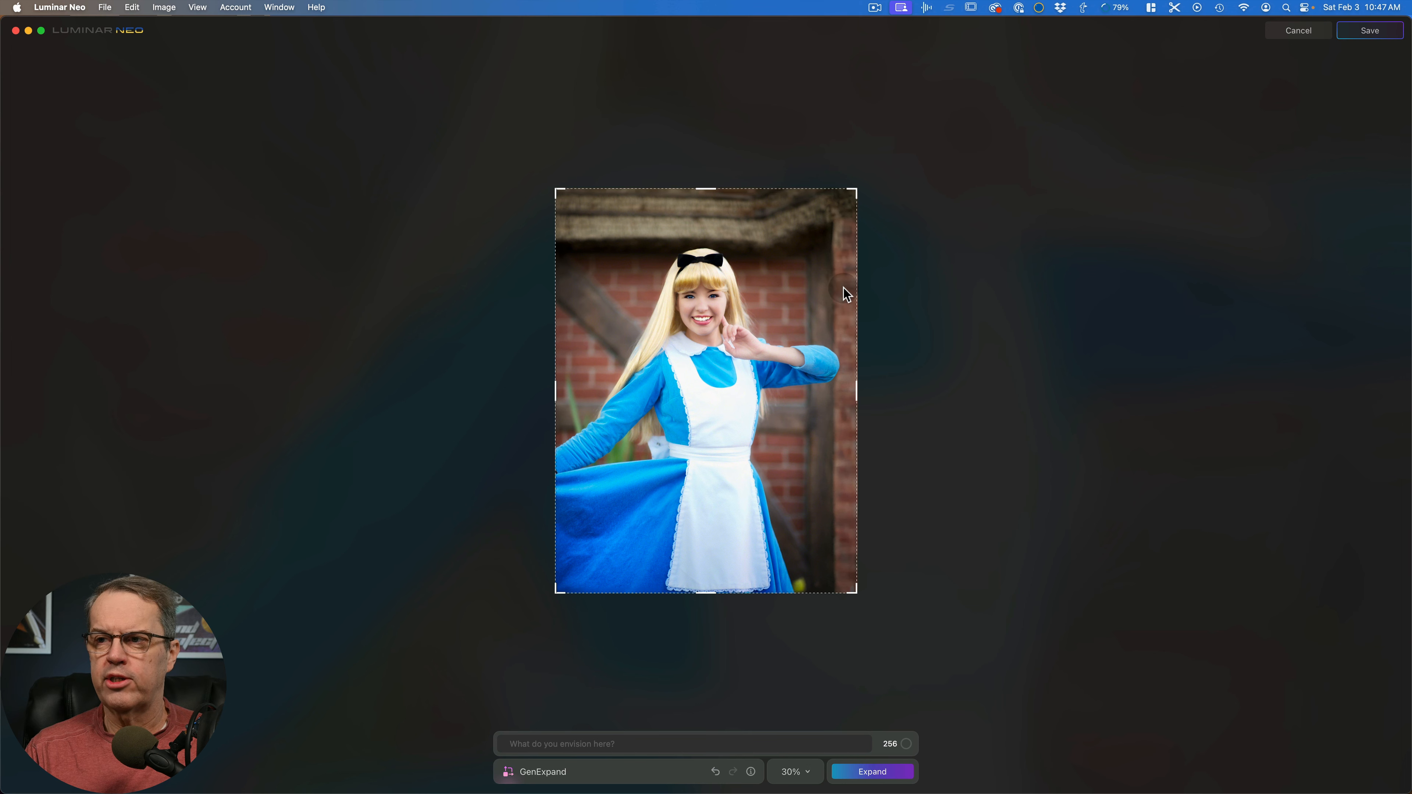
click(1371, 31)
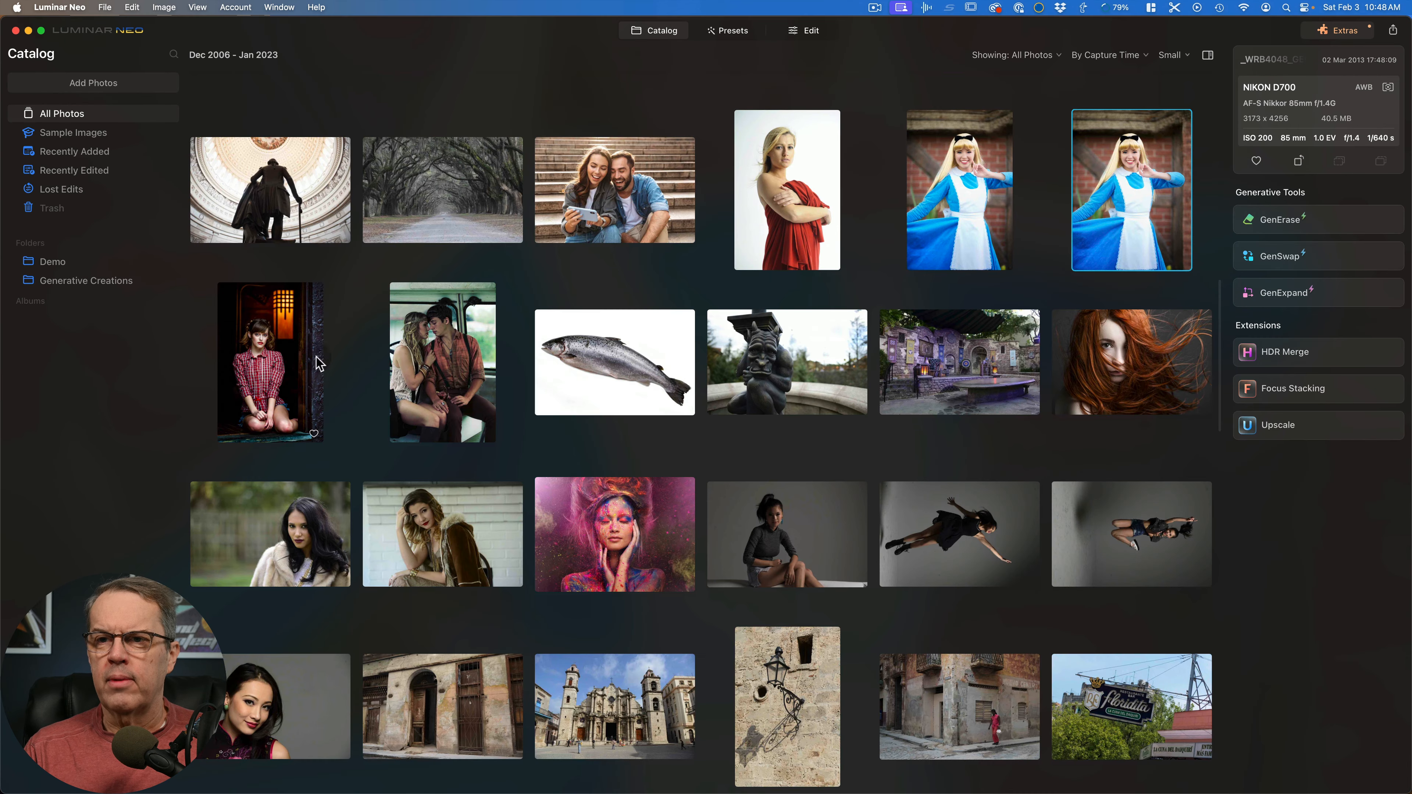
- Open the photo of the kneeling woman in the plaid shirt in GenExpand and extend the frame on the photo's left side
click(264, 360)
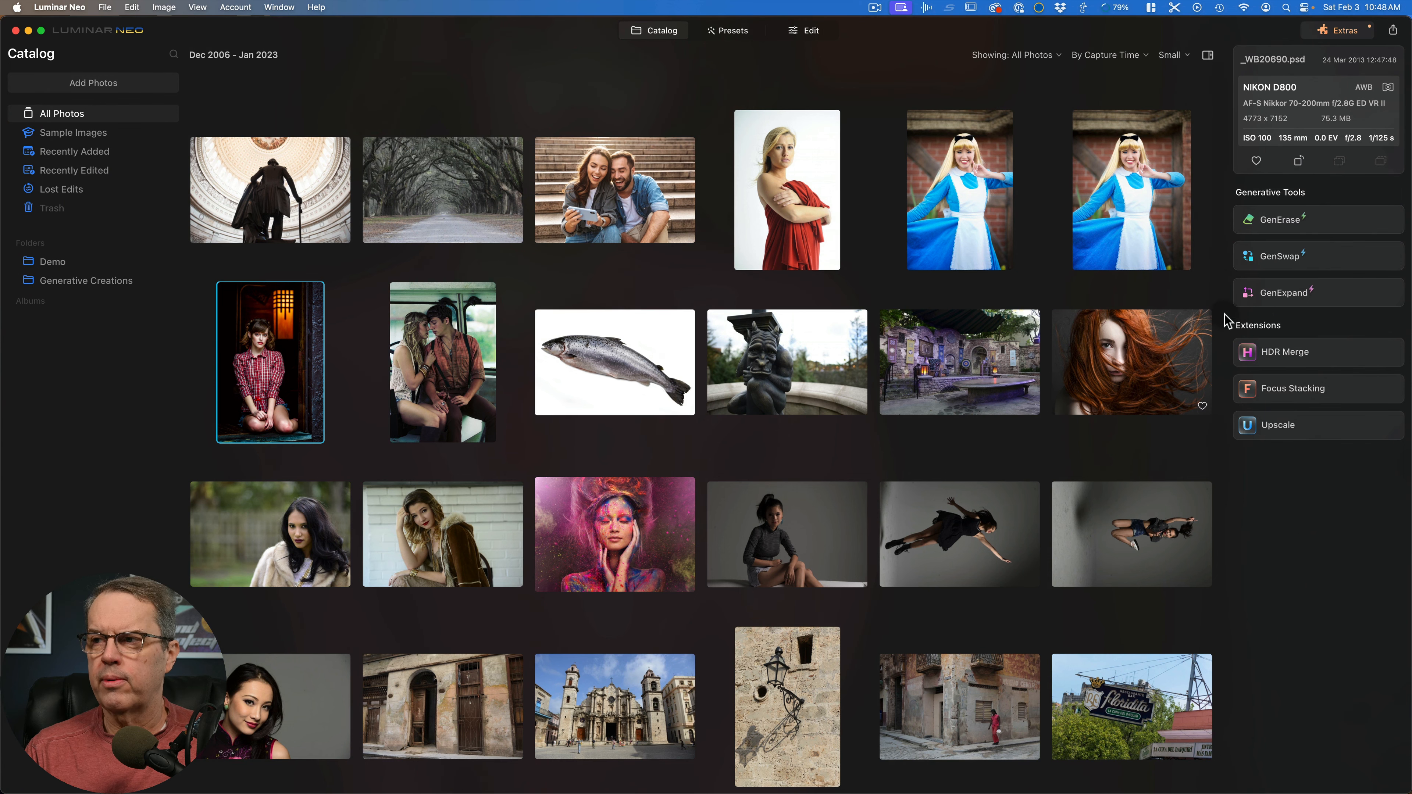
click(1289, 297)
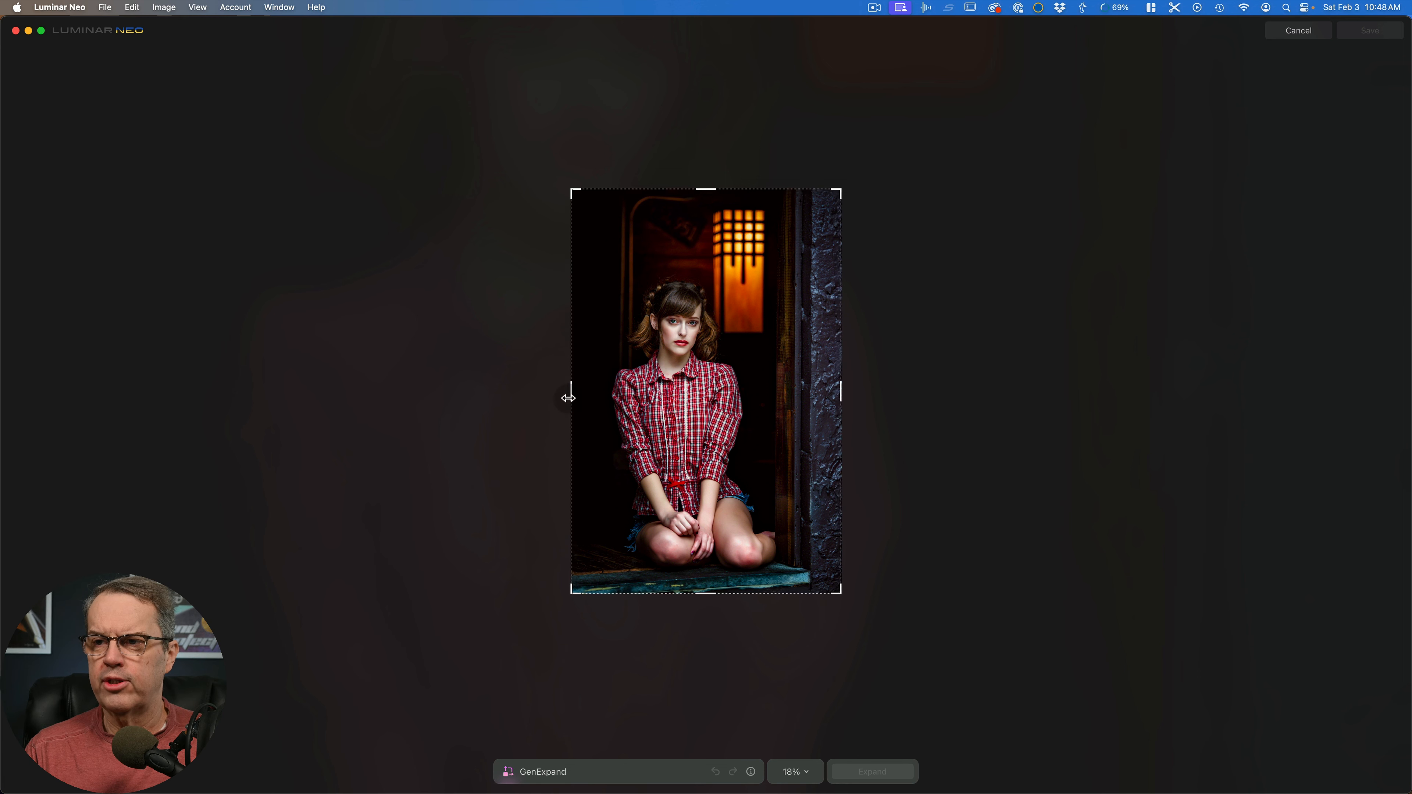
drag(571, 391, 521, 391)
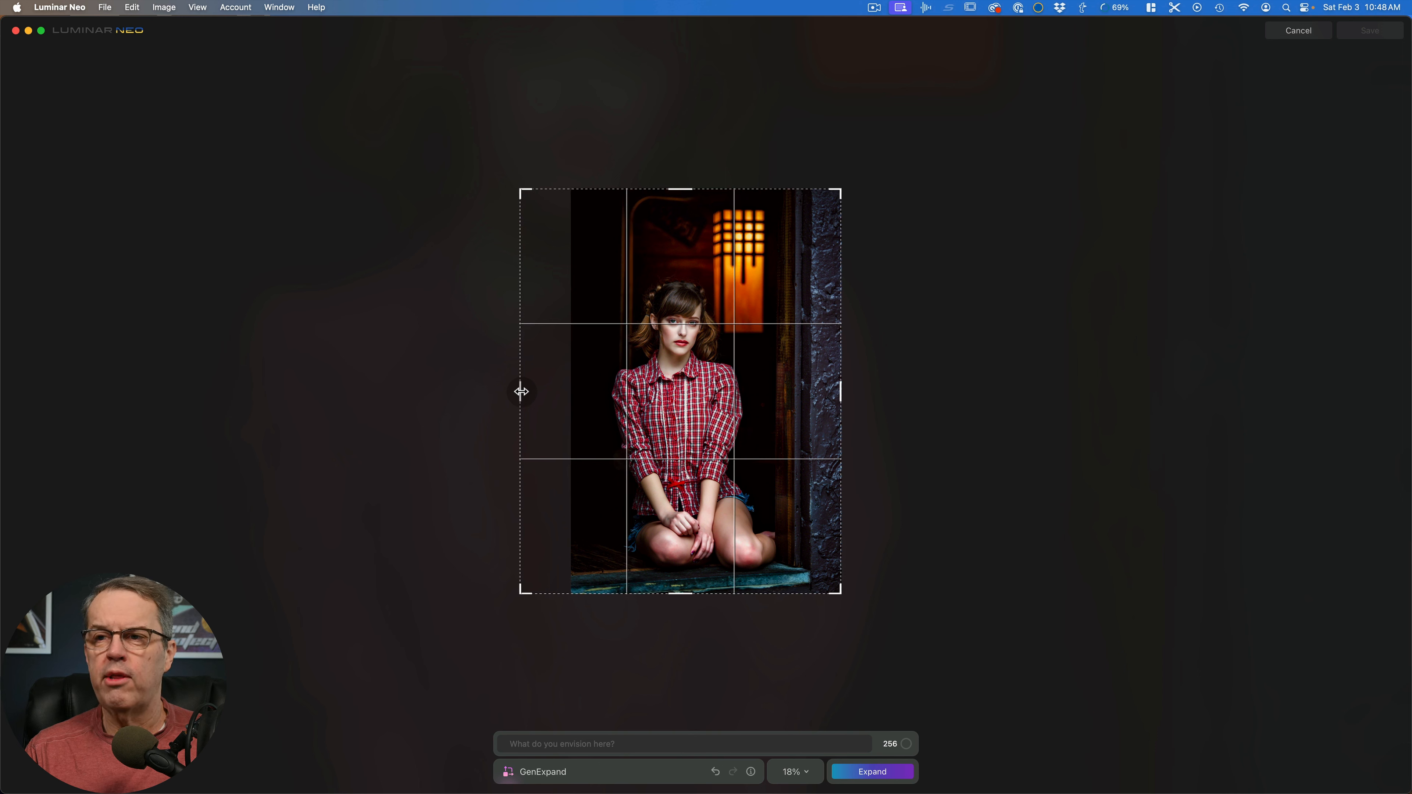
drag(521, 392, 447, 395)
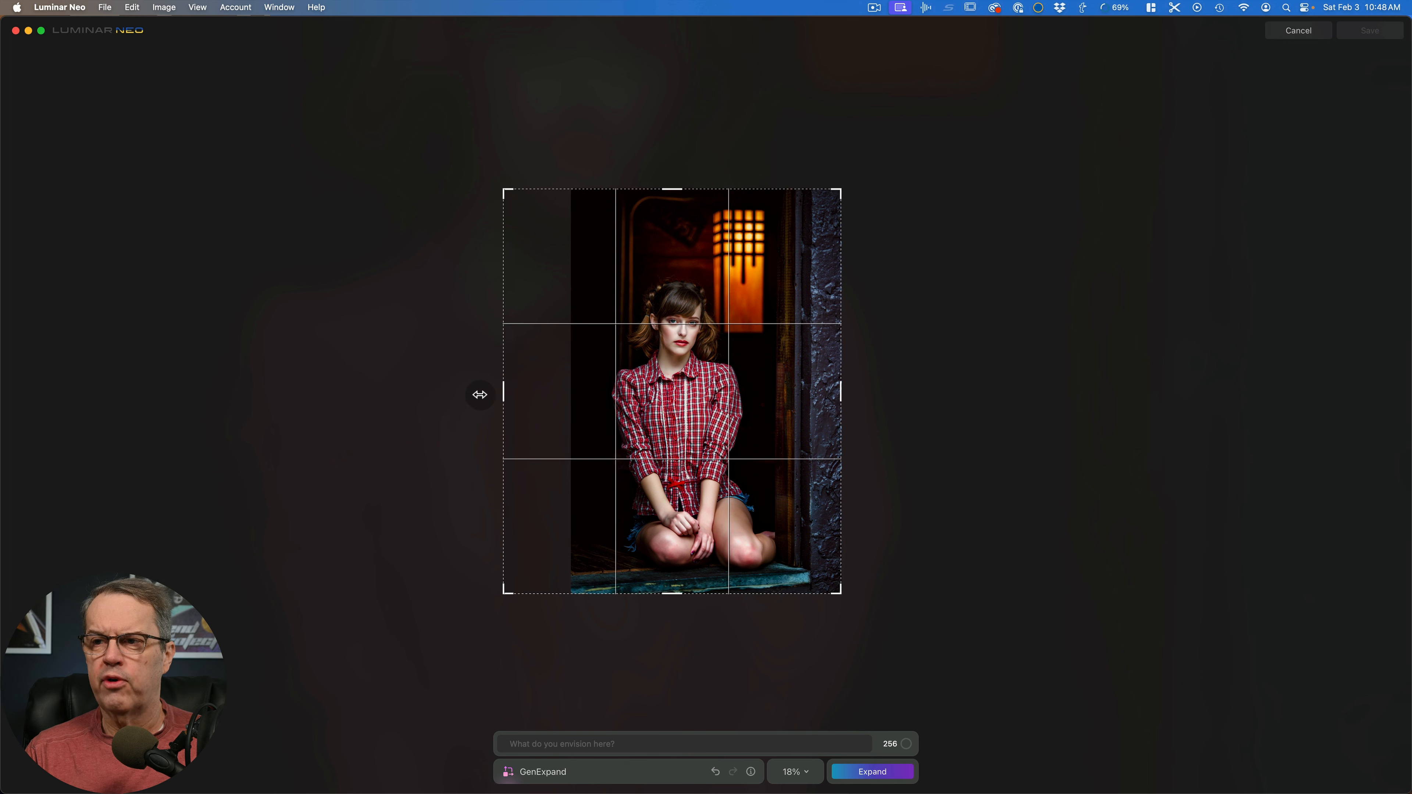
drag(504, 394, 515, 394)
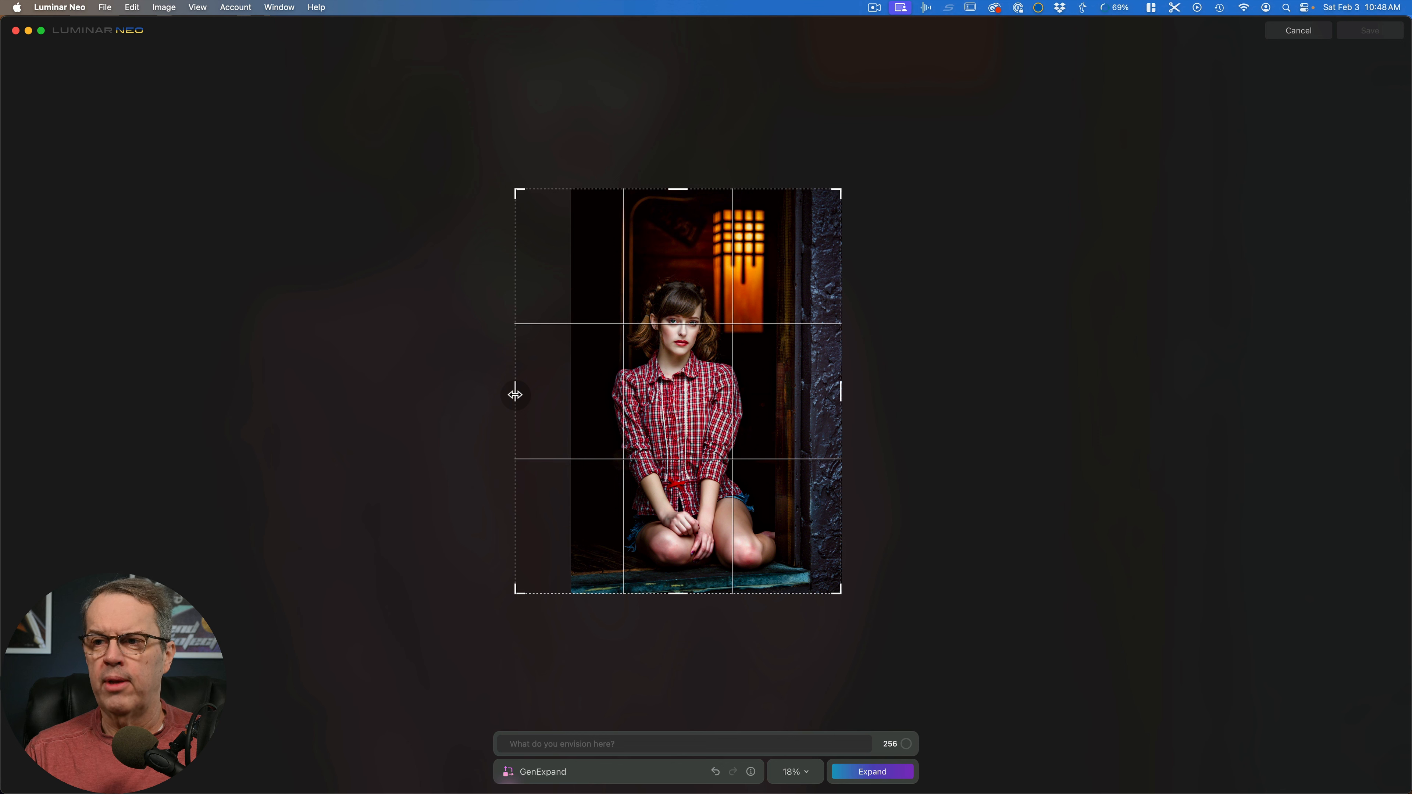
drag(515, 394, 519, 396)
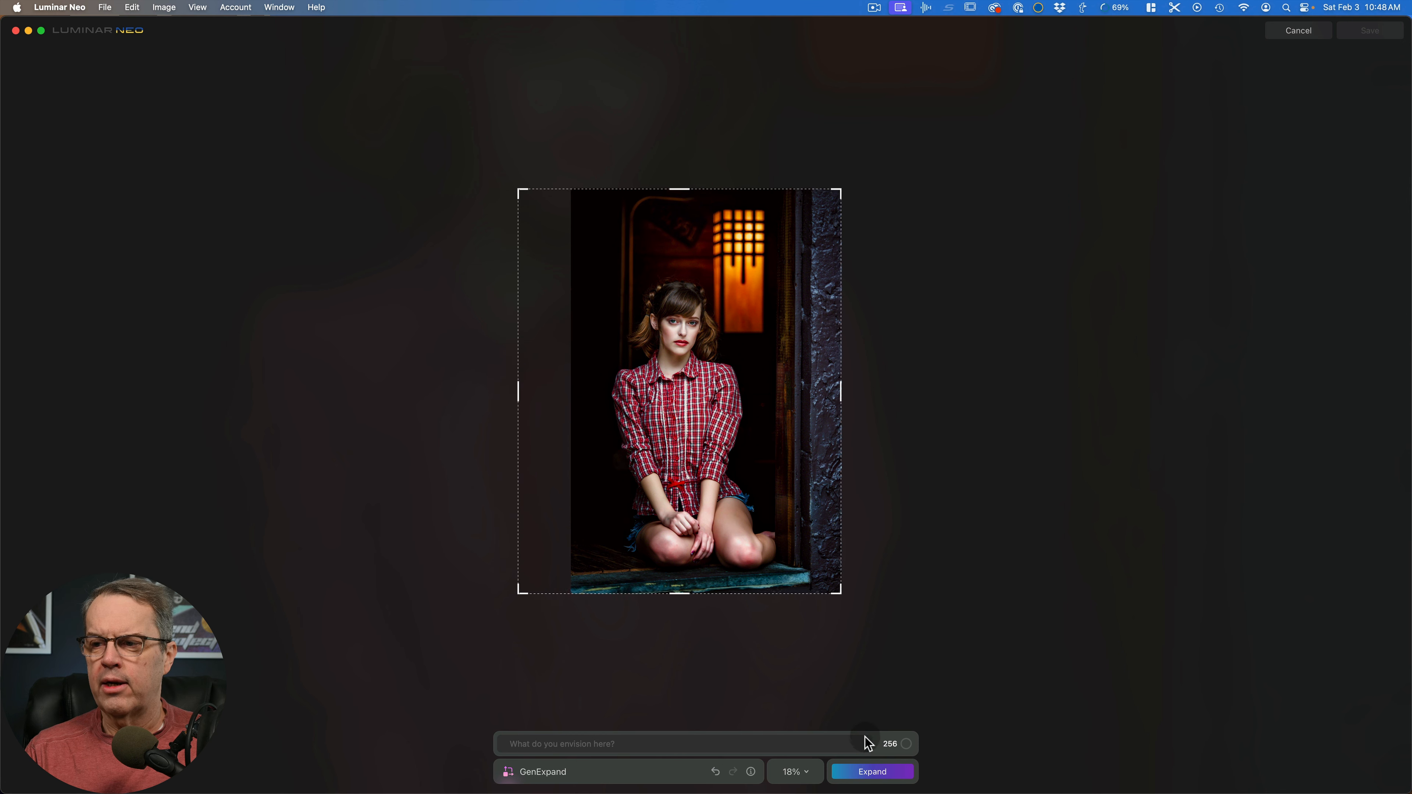
- Generate the doorway extension for the plaid shirt photo without a prompt, and regenerate it for a different variation
click(873, 772)
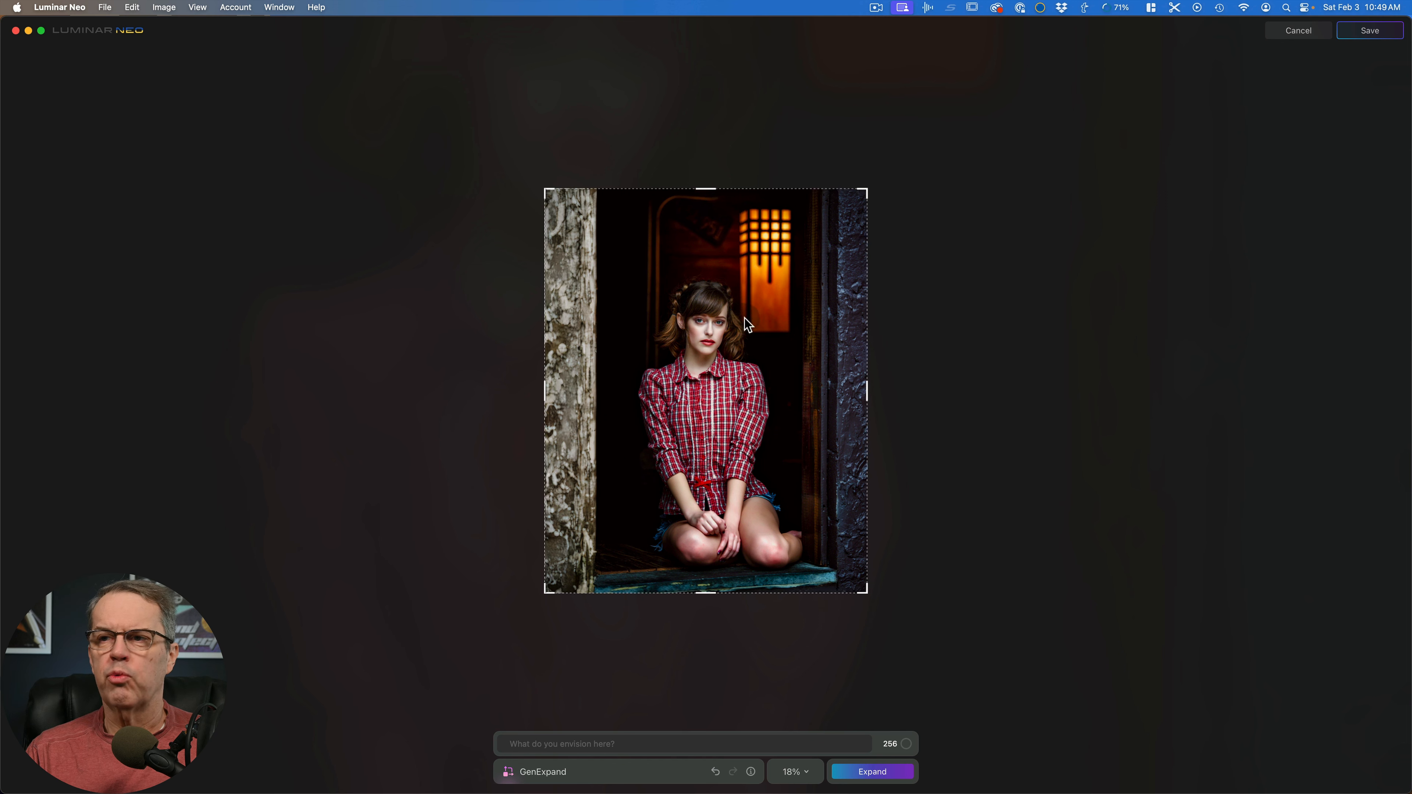
click(869, 771)
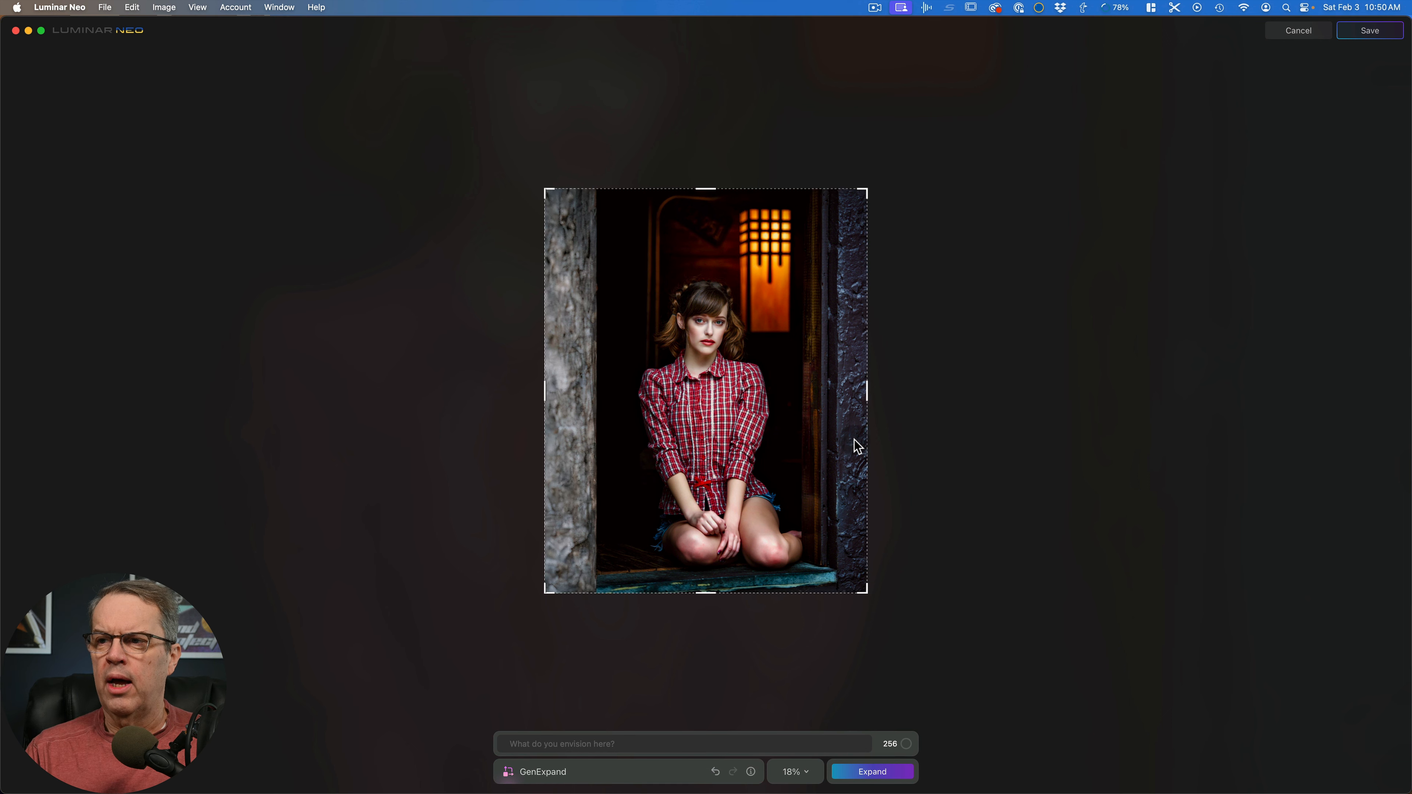
- Try regenerating the plaid shirt photo's extension with the prompt "same wall as on right side", and leave GenExpand without saving
click(599, 743)
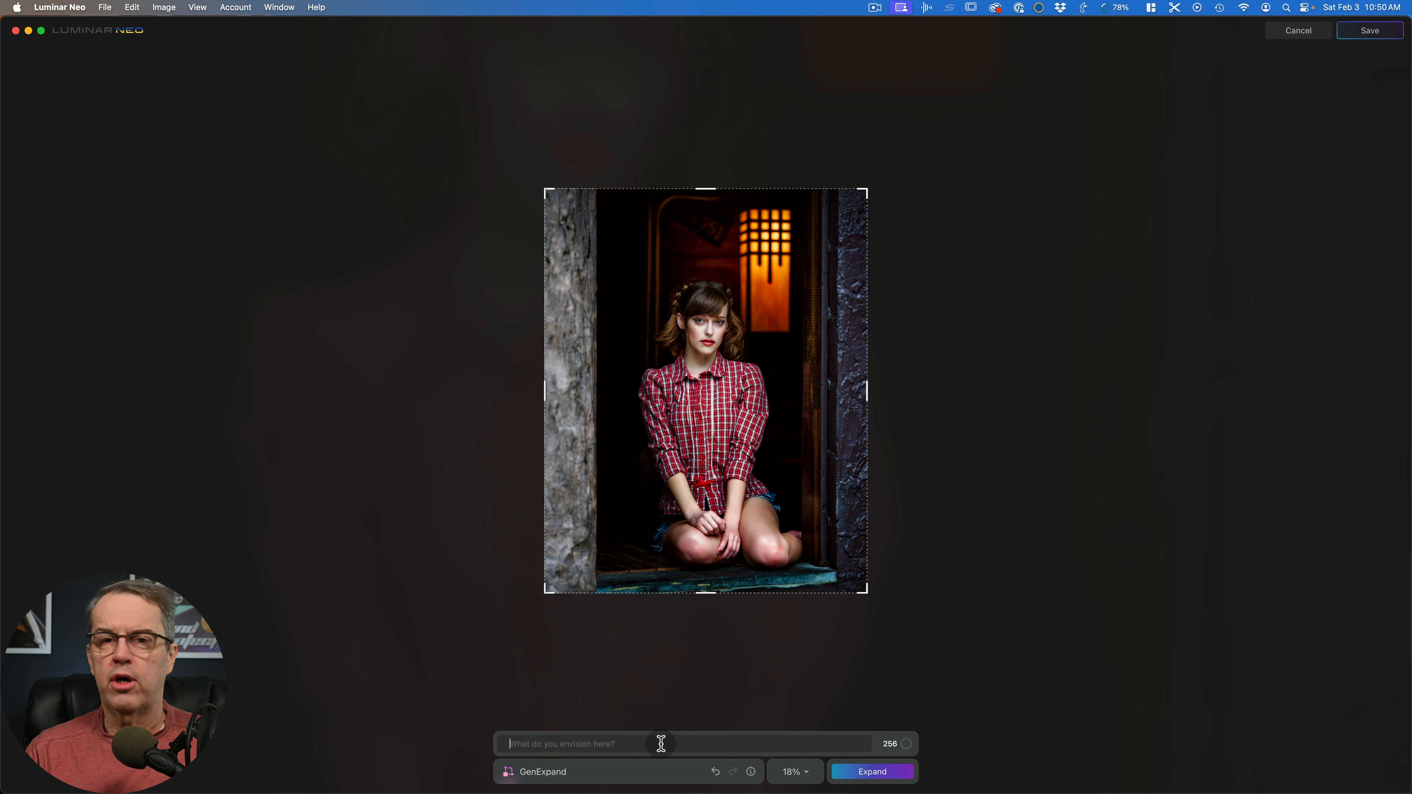
text(same )
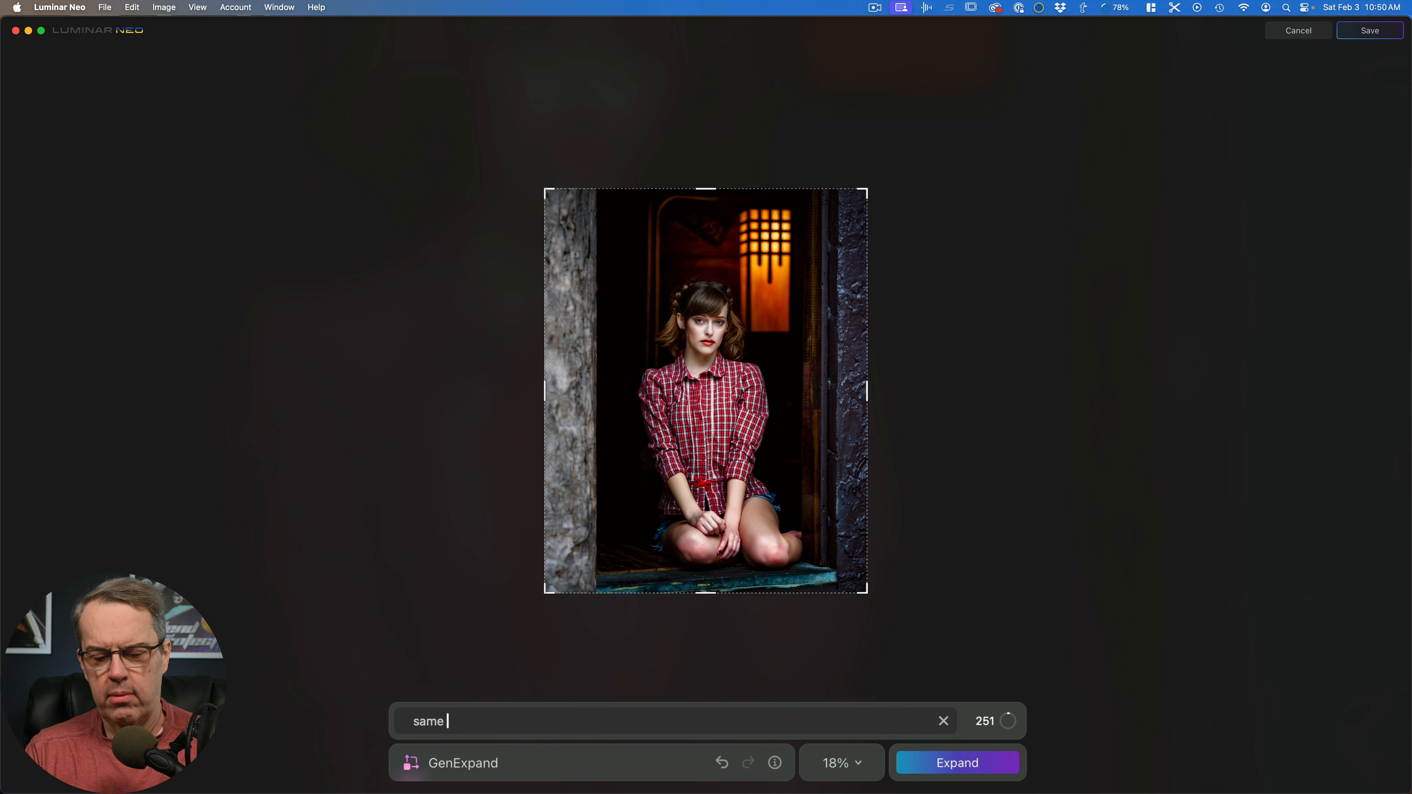
text(wall as on )
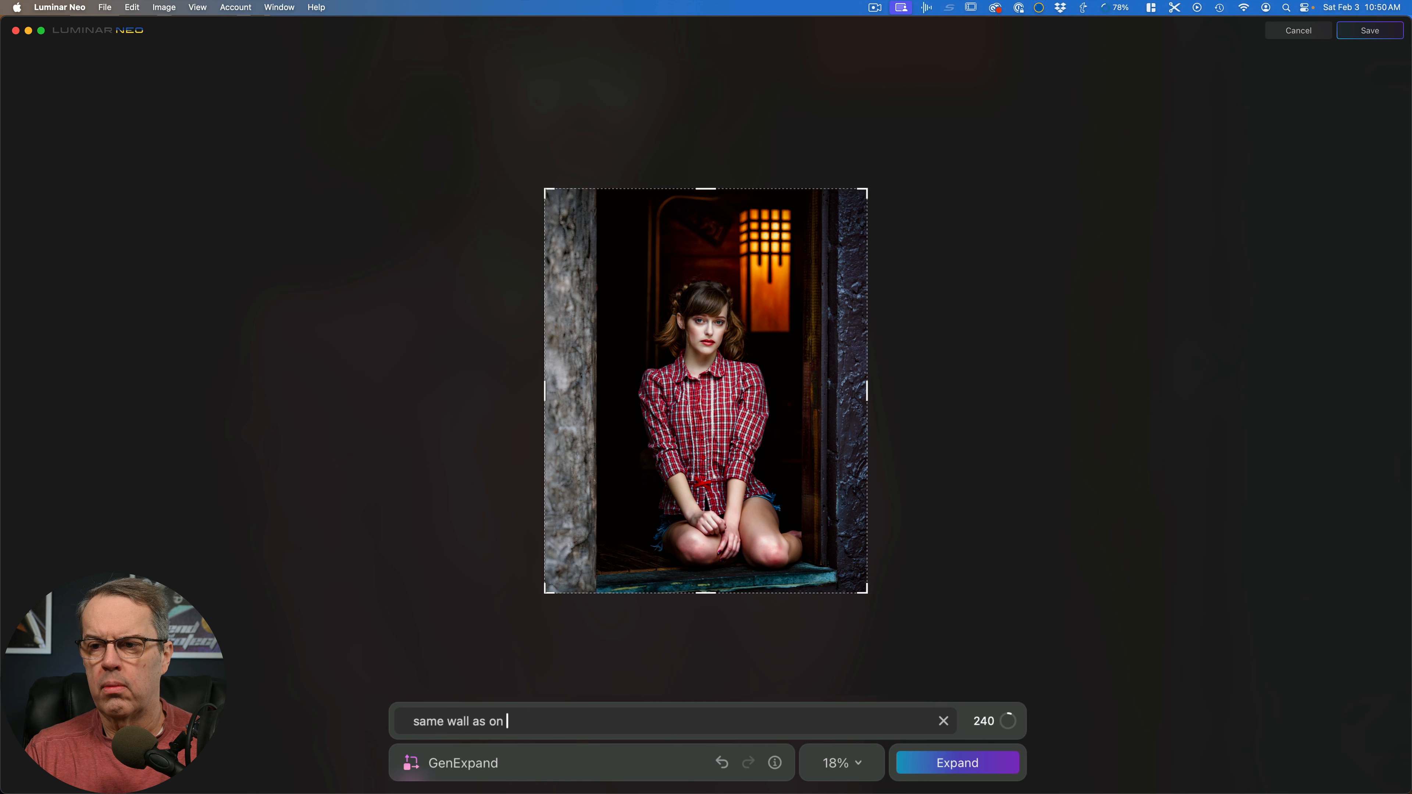
text(right side)
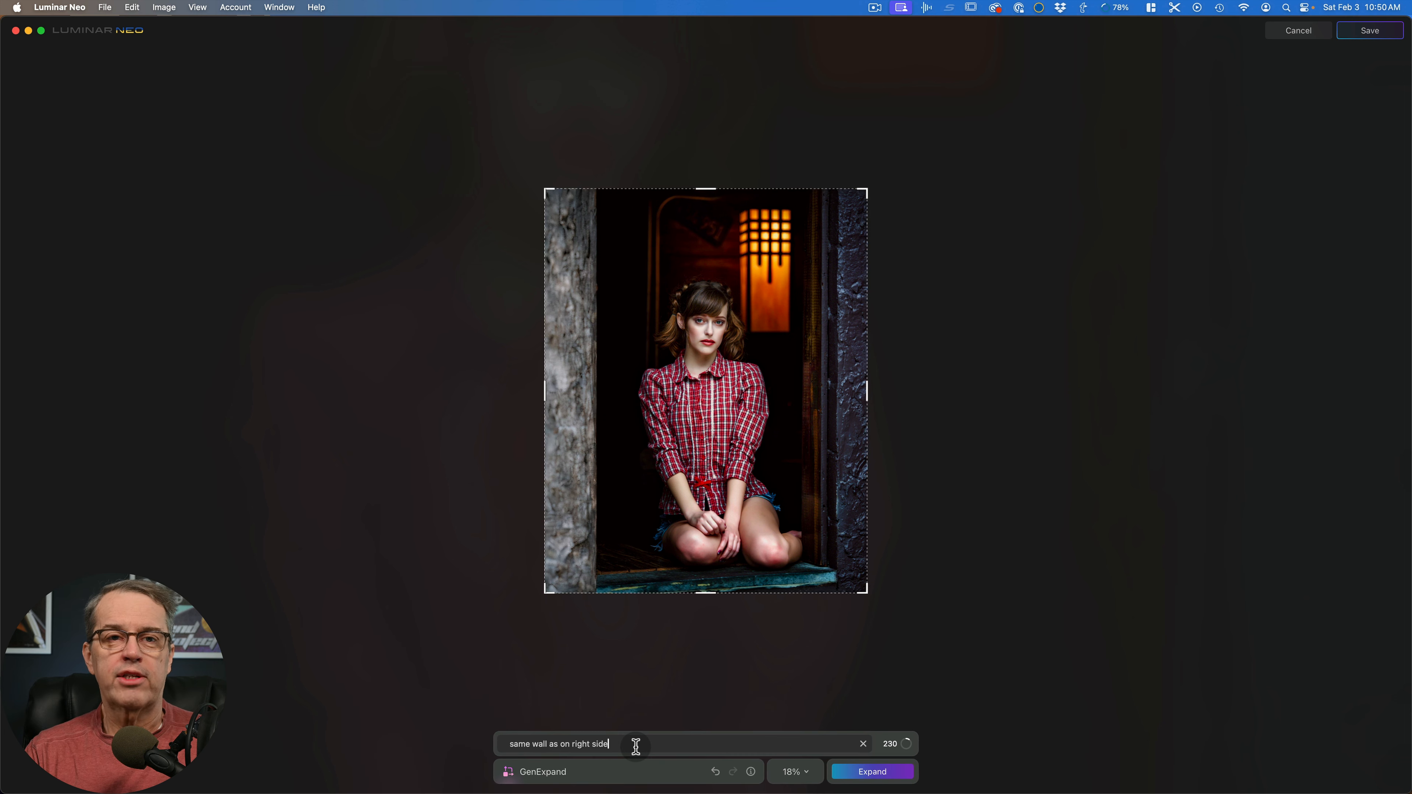
click(867, 773)
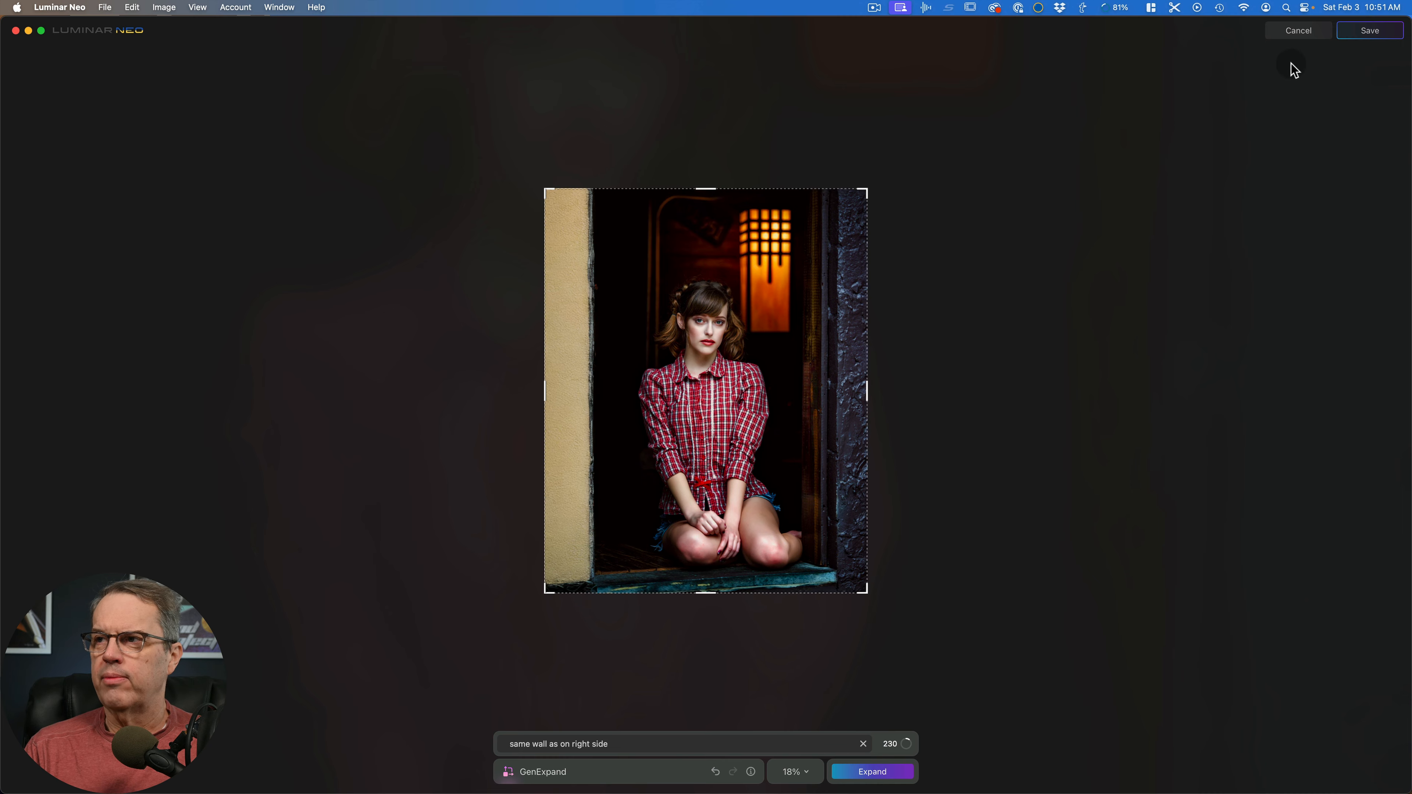
click(1300, 37)
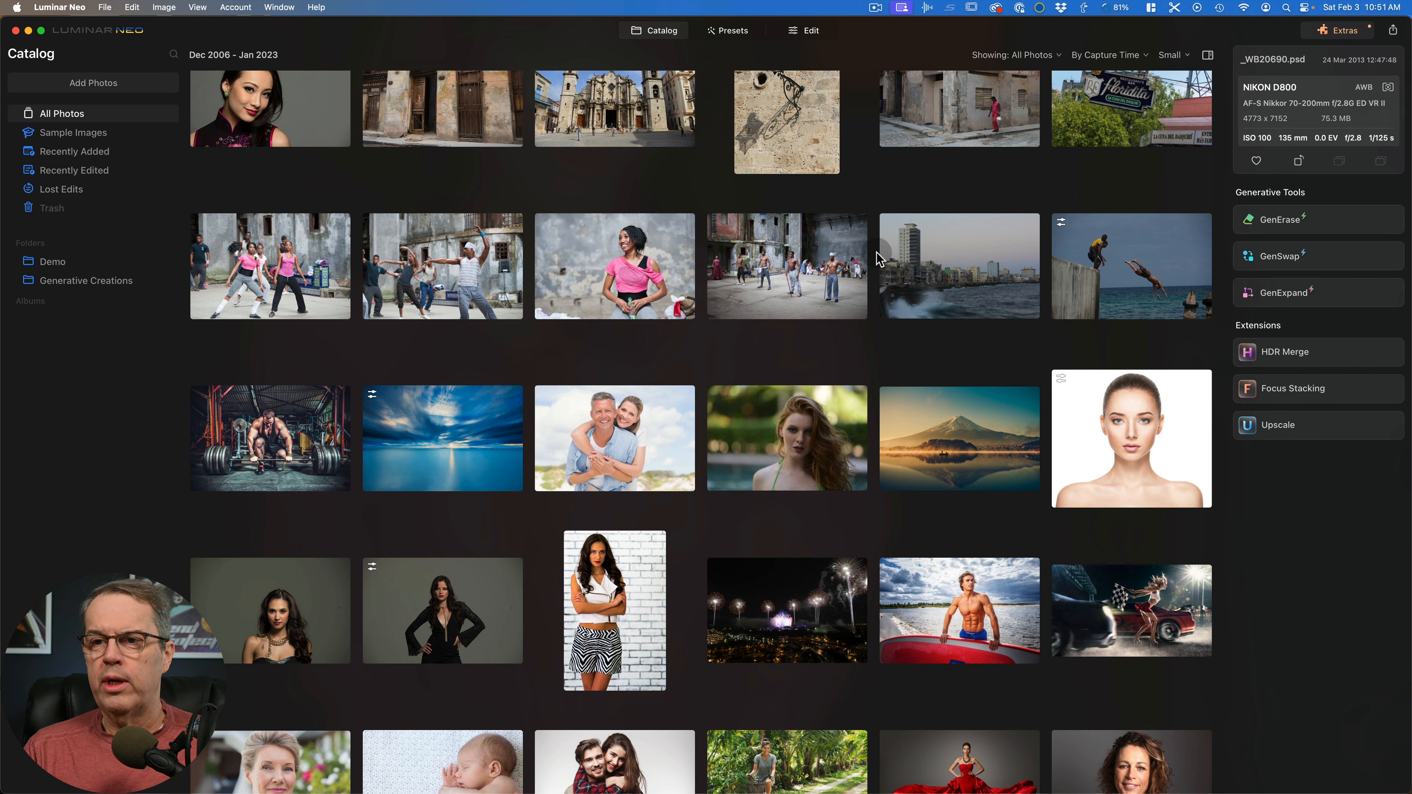
- Find the landscape photo of the golden grass field with scattered trees in the catalog and open it in GenExpand
scroll(875, 259, down, 3)
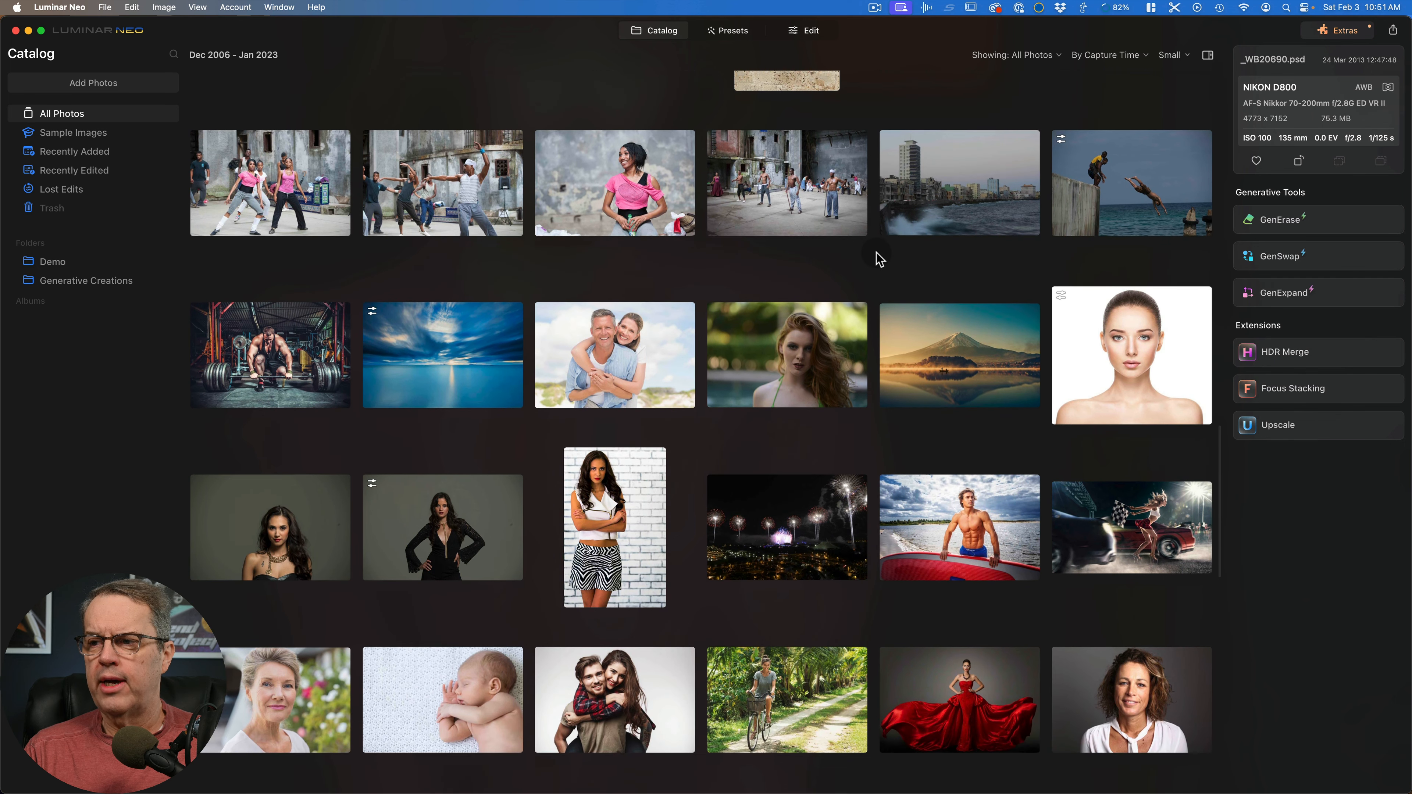
scroll(876, 258, down, 4)
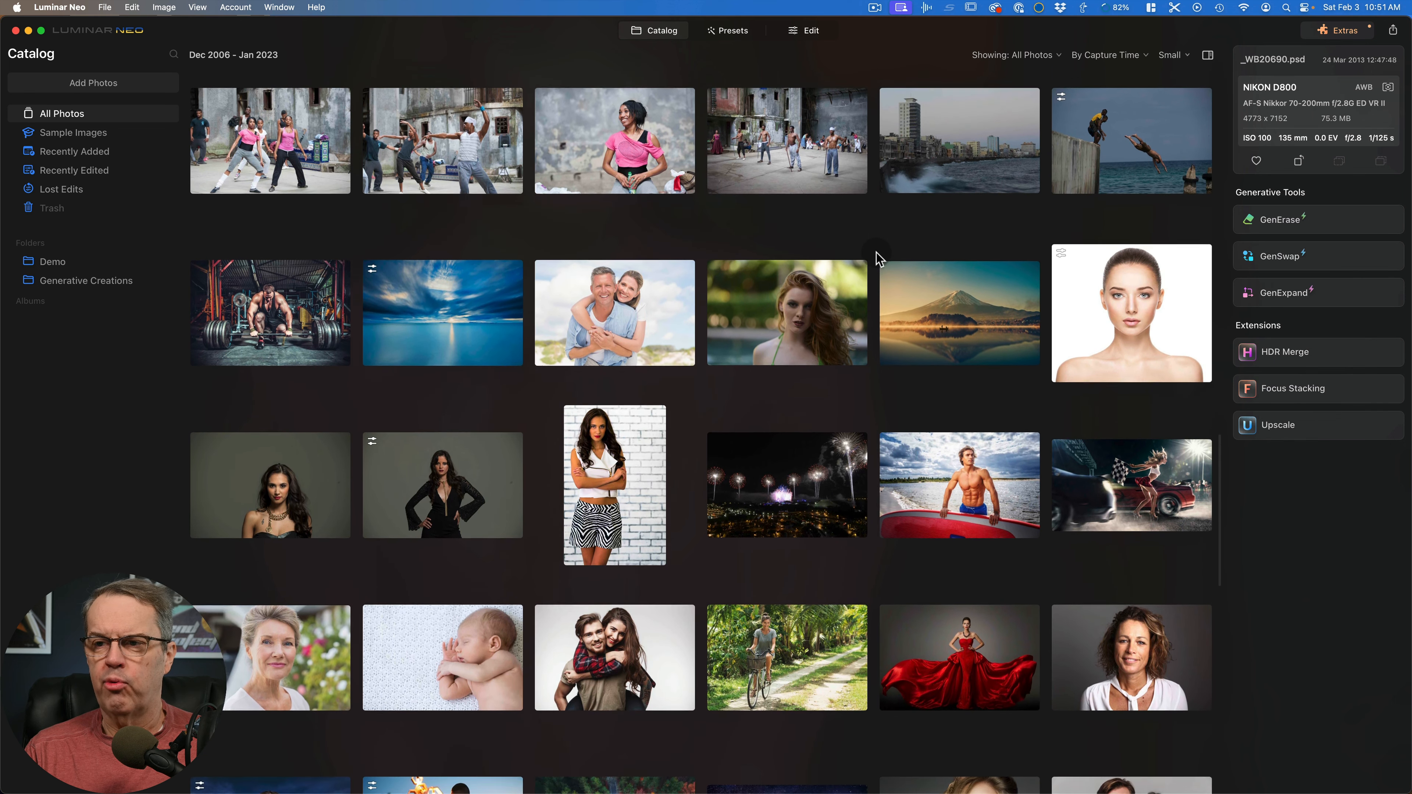
scroll(875, 258, down, 10)
click(423, 516)
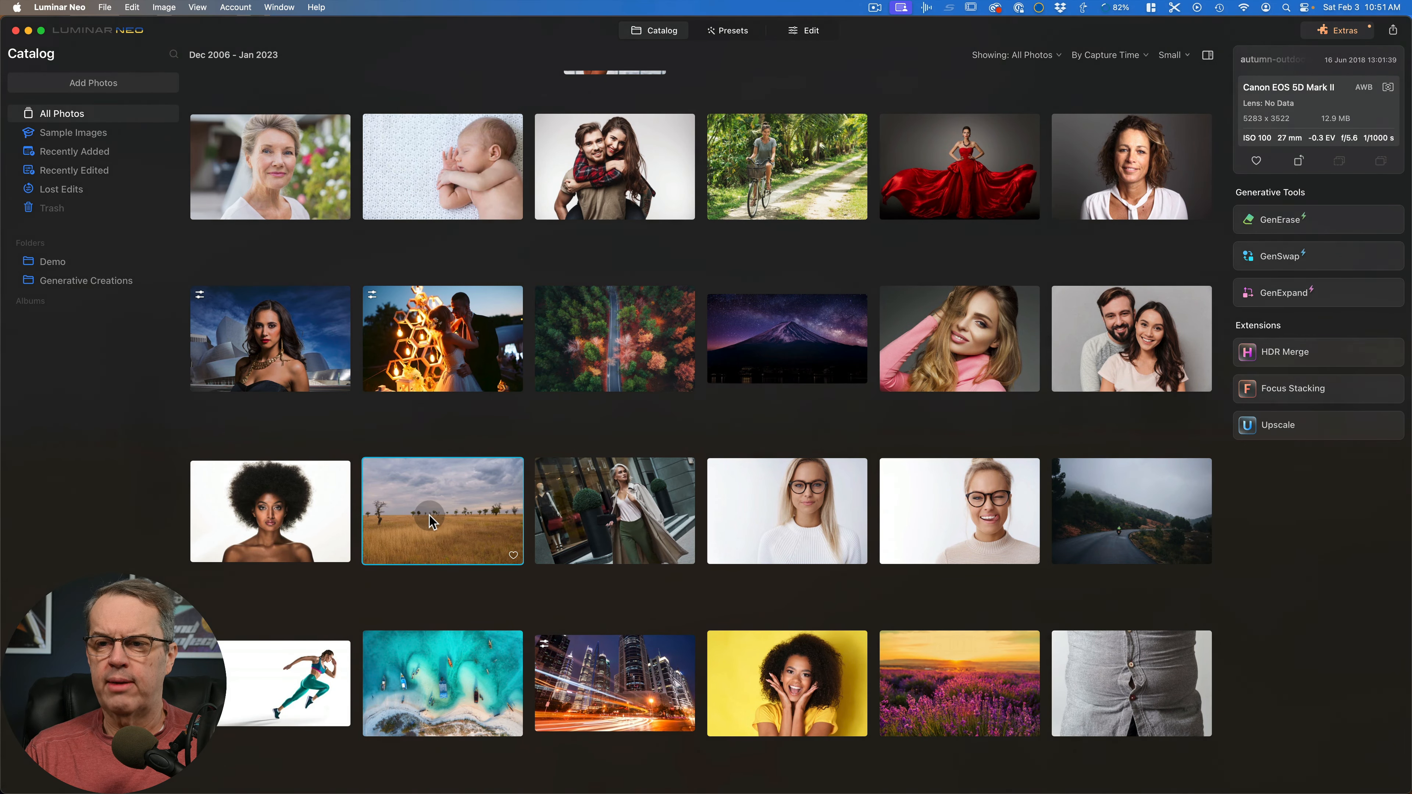
click(1281, 292)
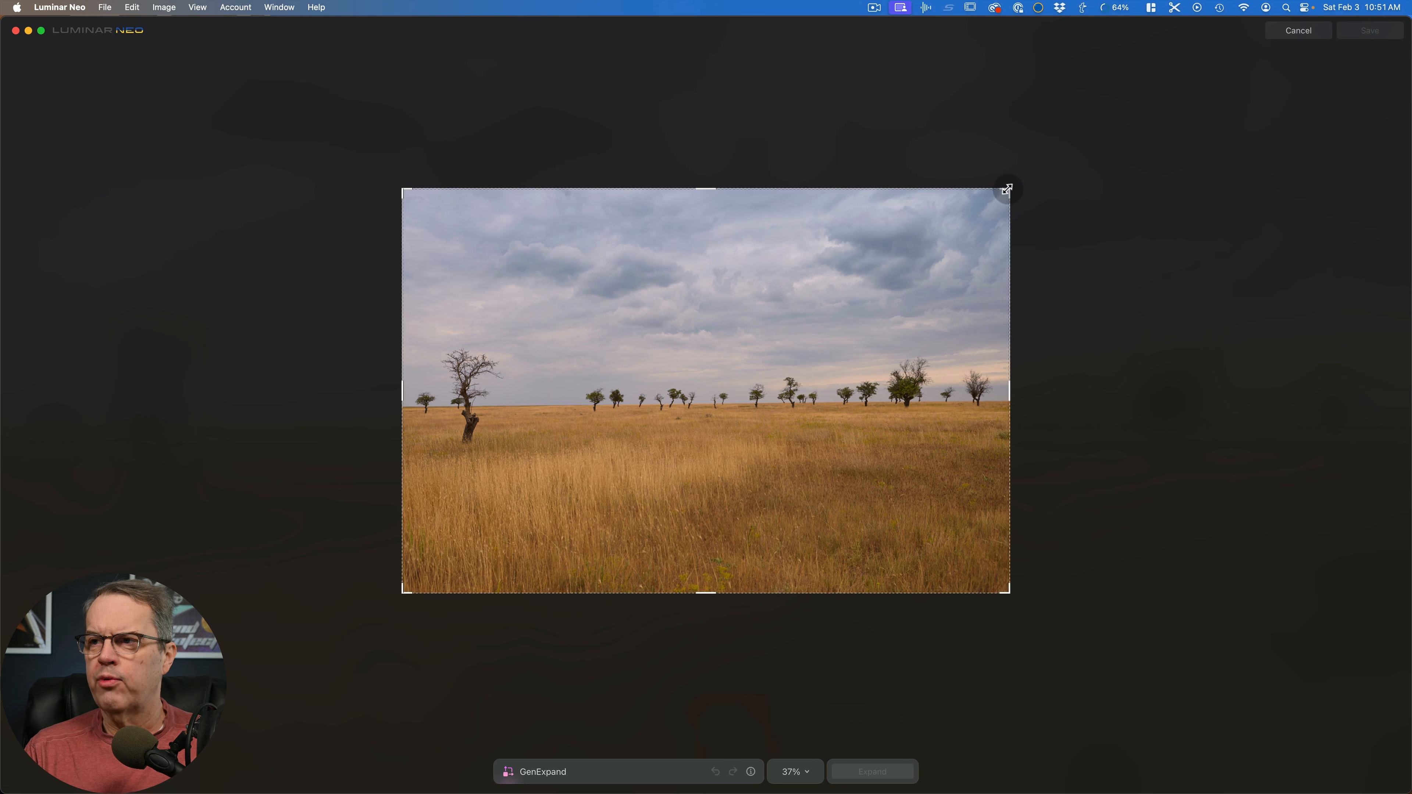
- Extend the frame well beyond the field photo on all four sides
drag(1007, 189, 1041, 161)
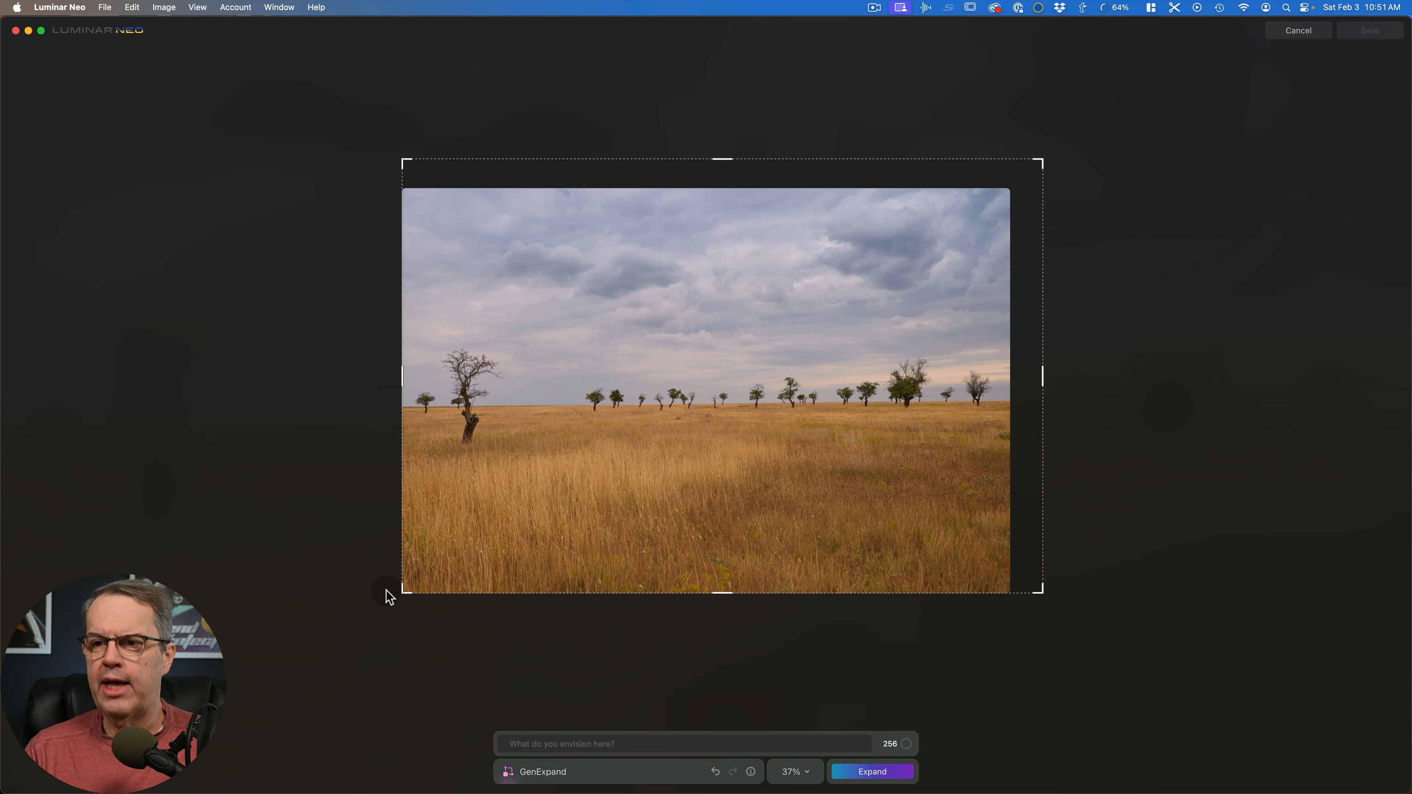
drag(402, 592, 338, 624)
drag(1041, 623, 1089, 637)
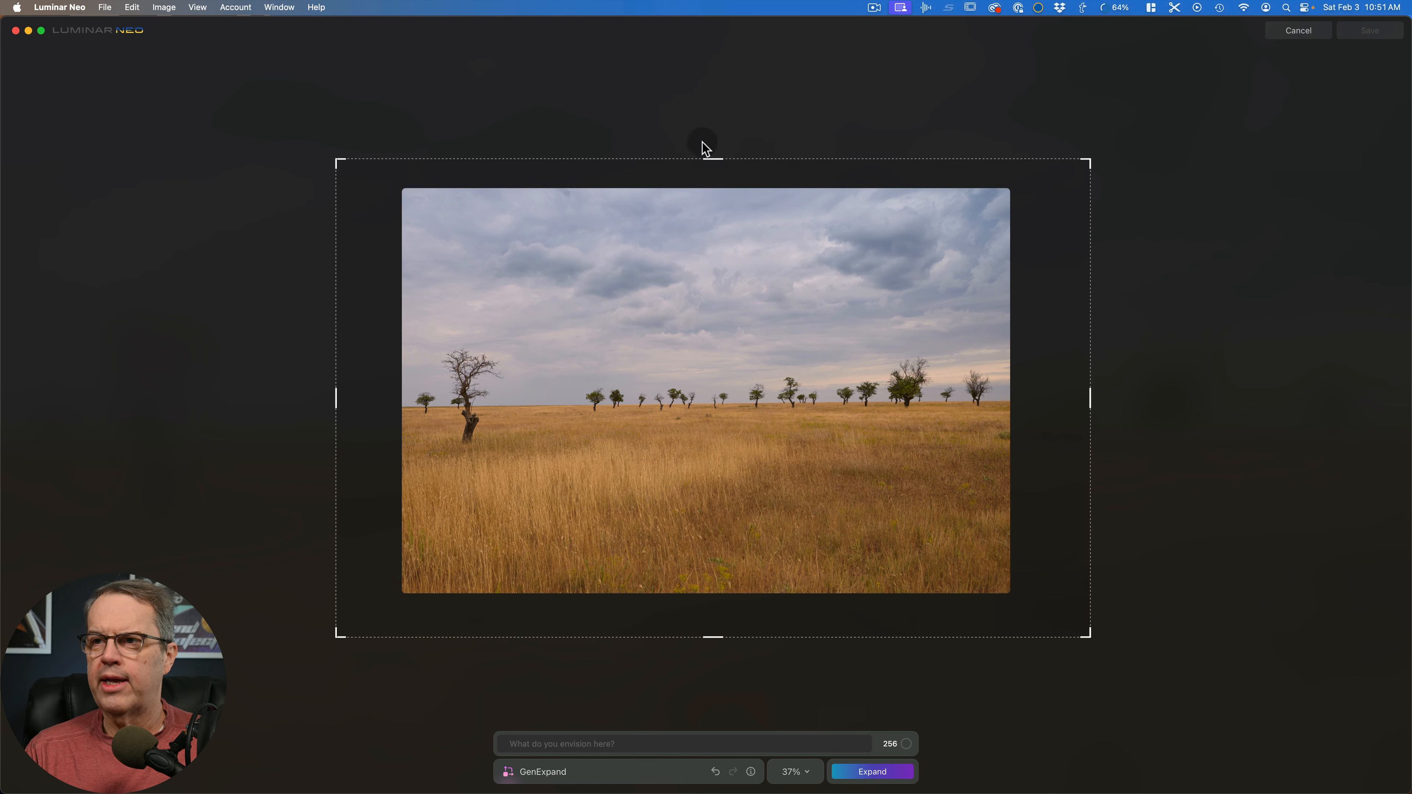
drag(709, 158, 707, 139)
drag(335, 139, 311, 135)
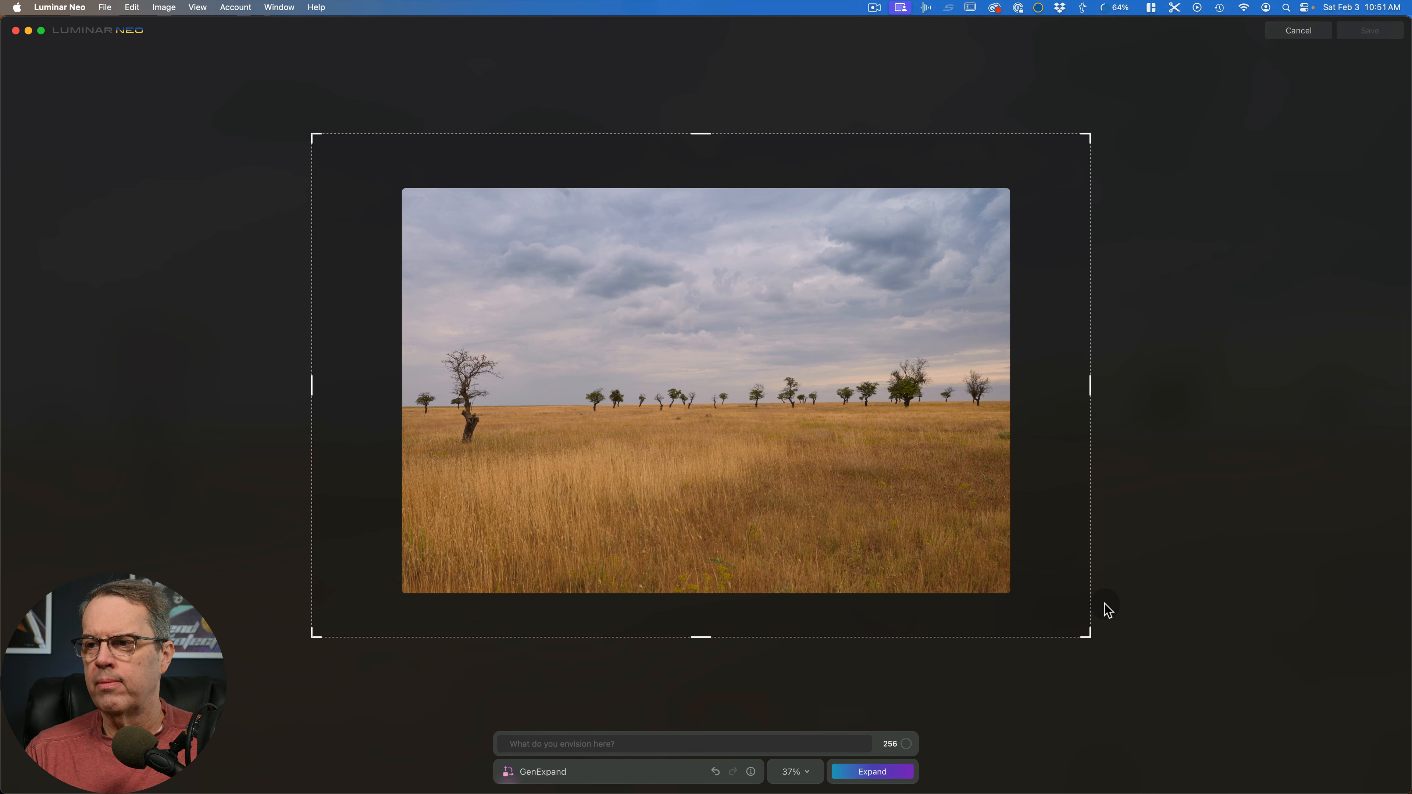
drag(1088, 635, 1132, 659)
click(1129, 657)
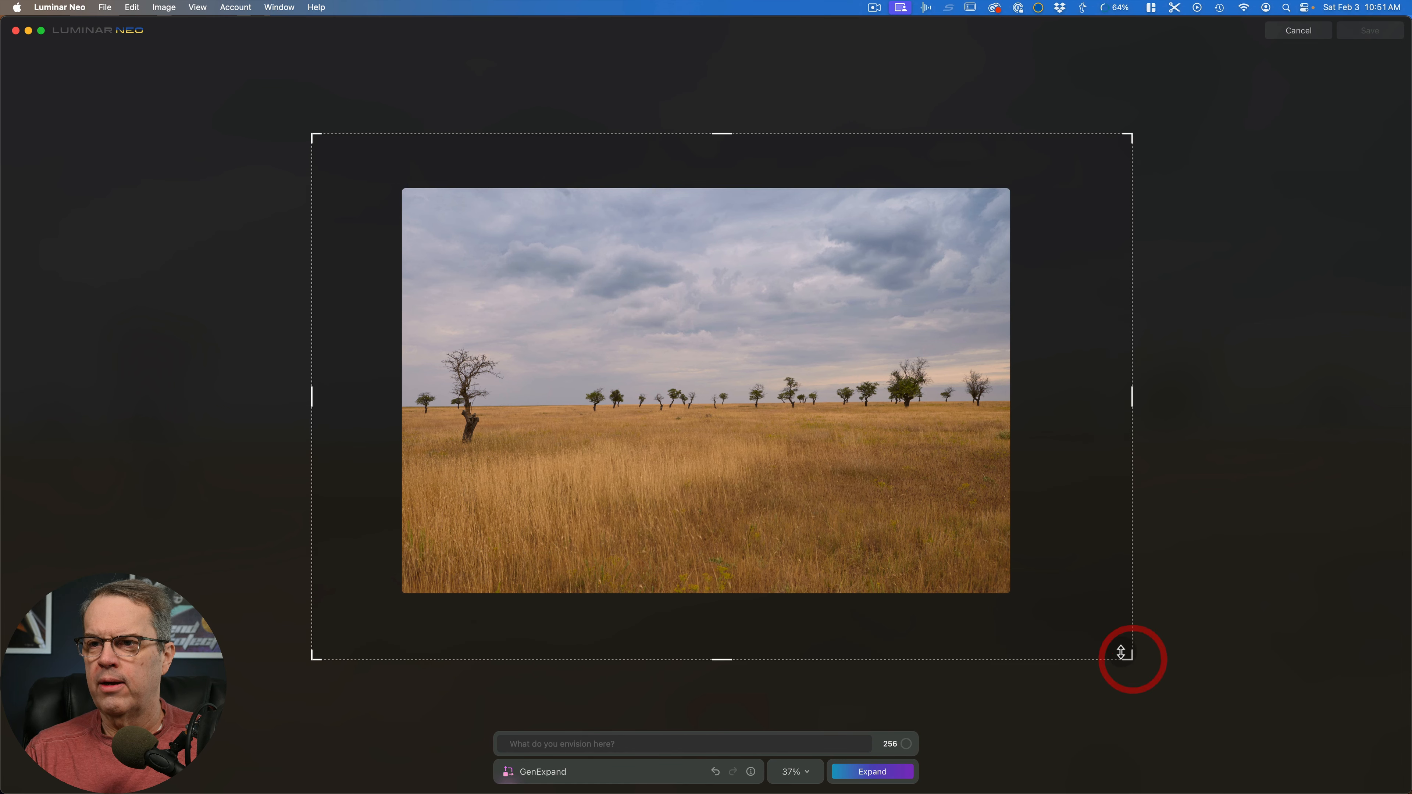
- Generate the field photo's extension without a prompt, save it, and zoom in on the saved result
click(886, 778)
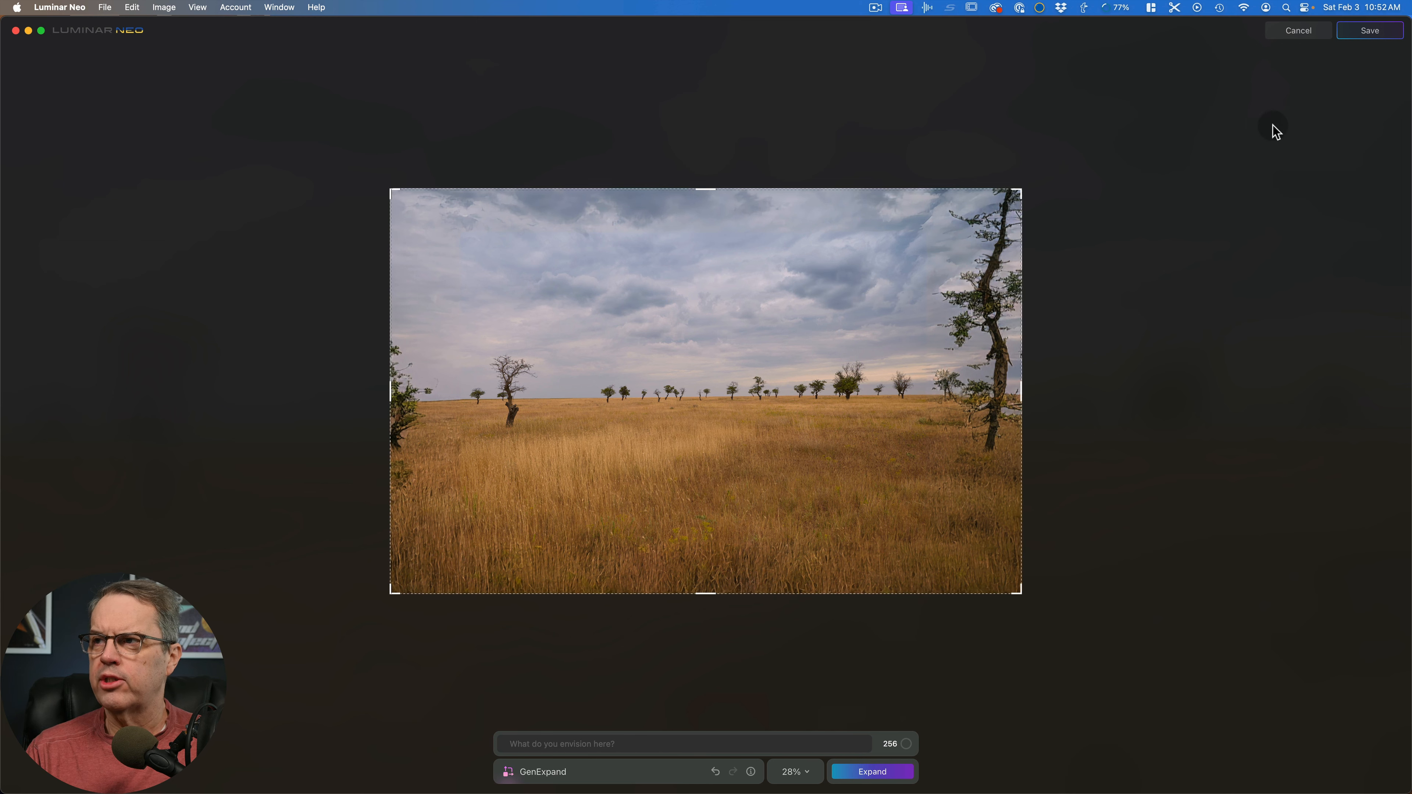
click(252, 129)
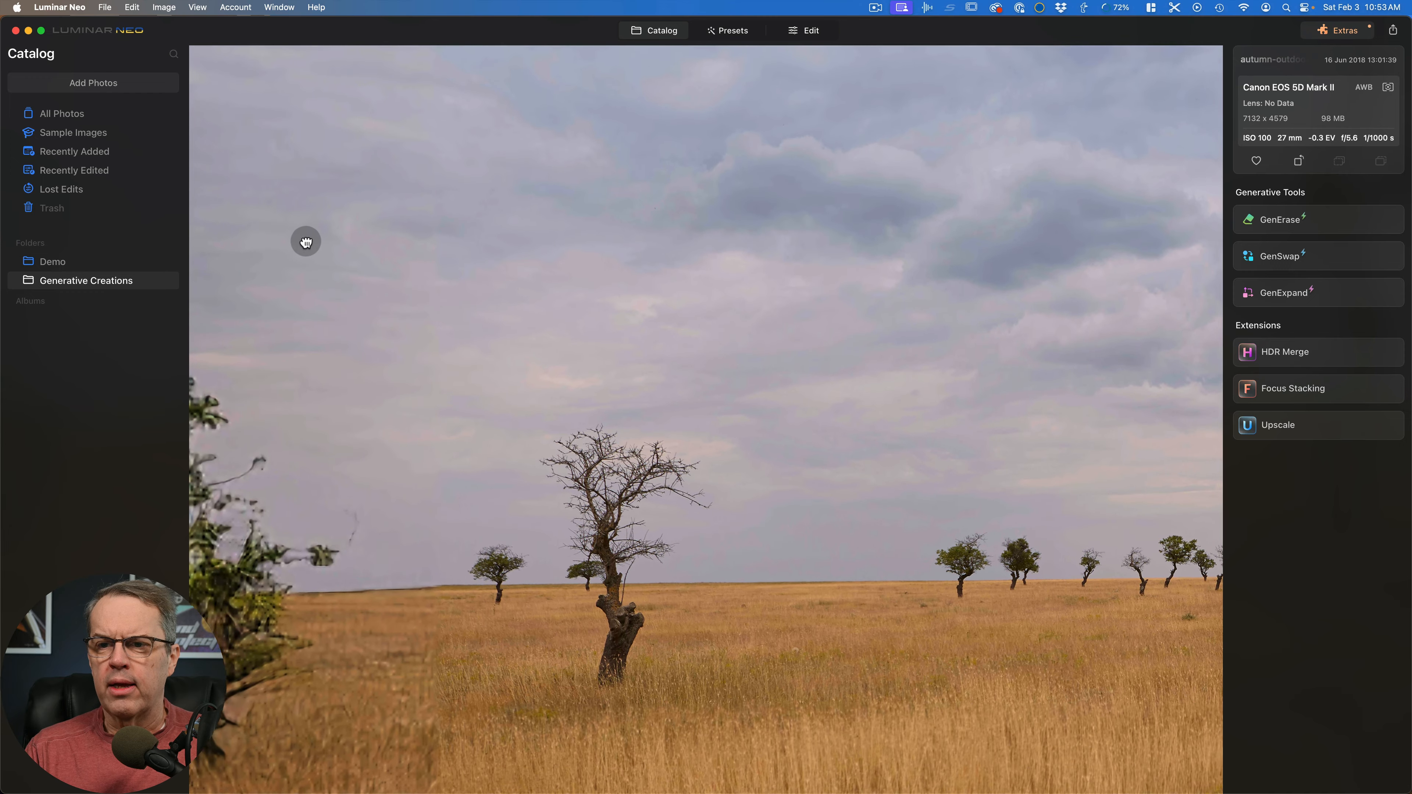
- Examine the generated trees, grass and sky along the extended edges of the saved field photo against the original area
click(305, 231)
drag(277, 420, 286, 340)
drag(309, 515, 312, 448)
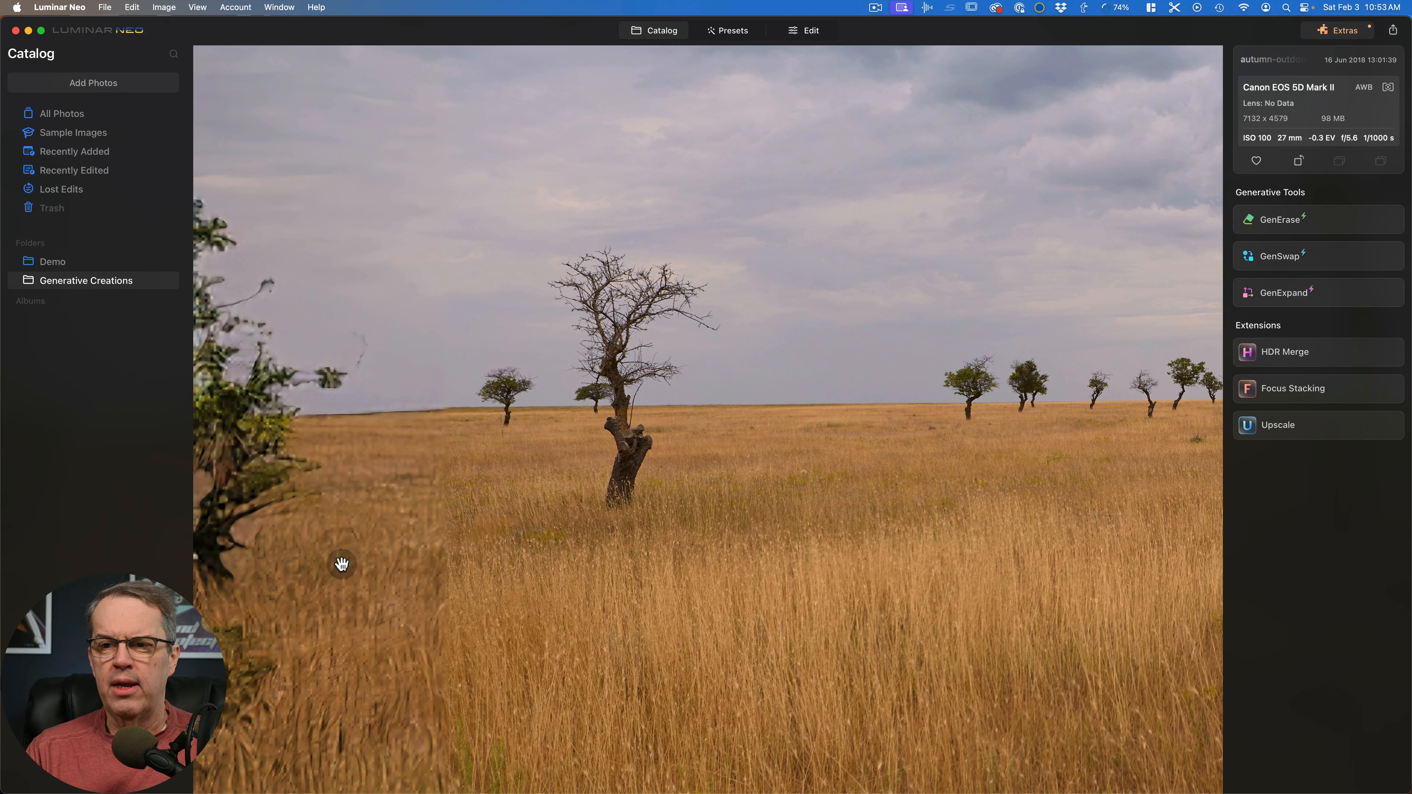
scroll(334, 565, right, 10)
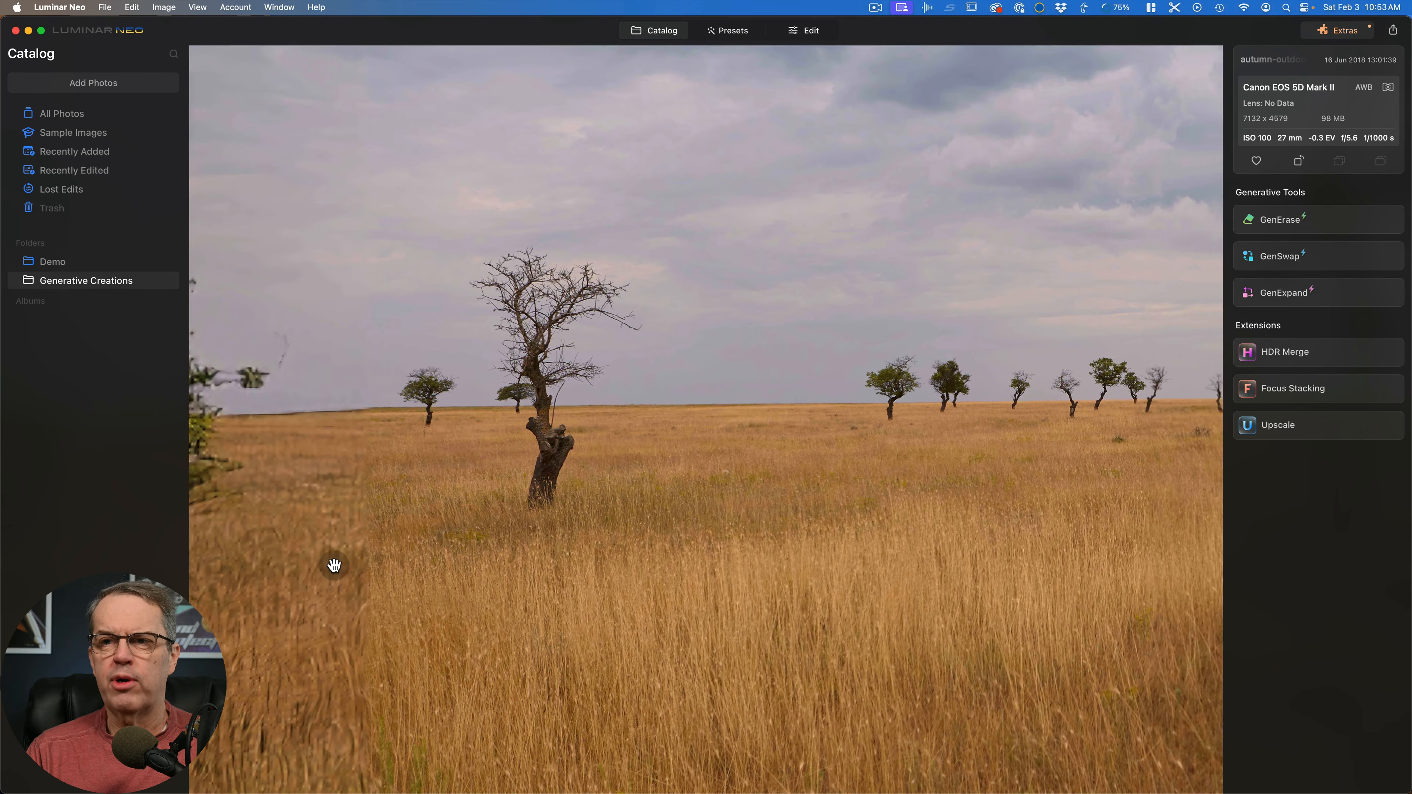
scroll(334, 565, right, 10)
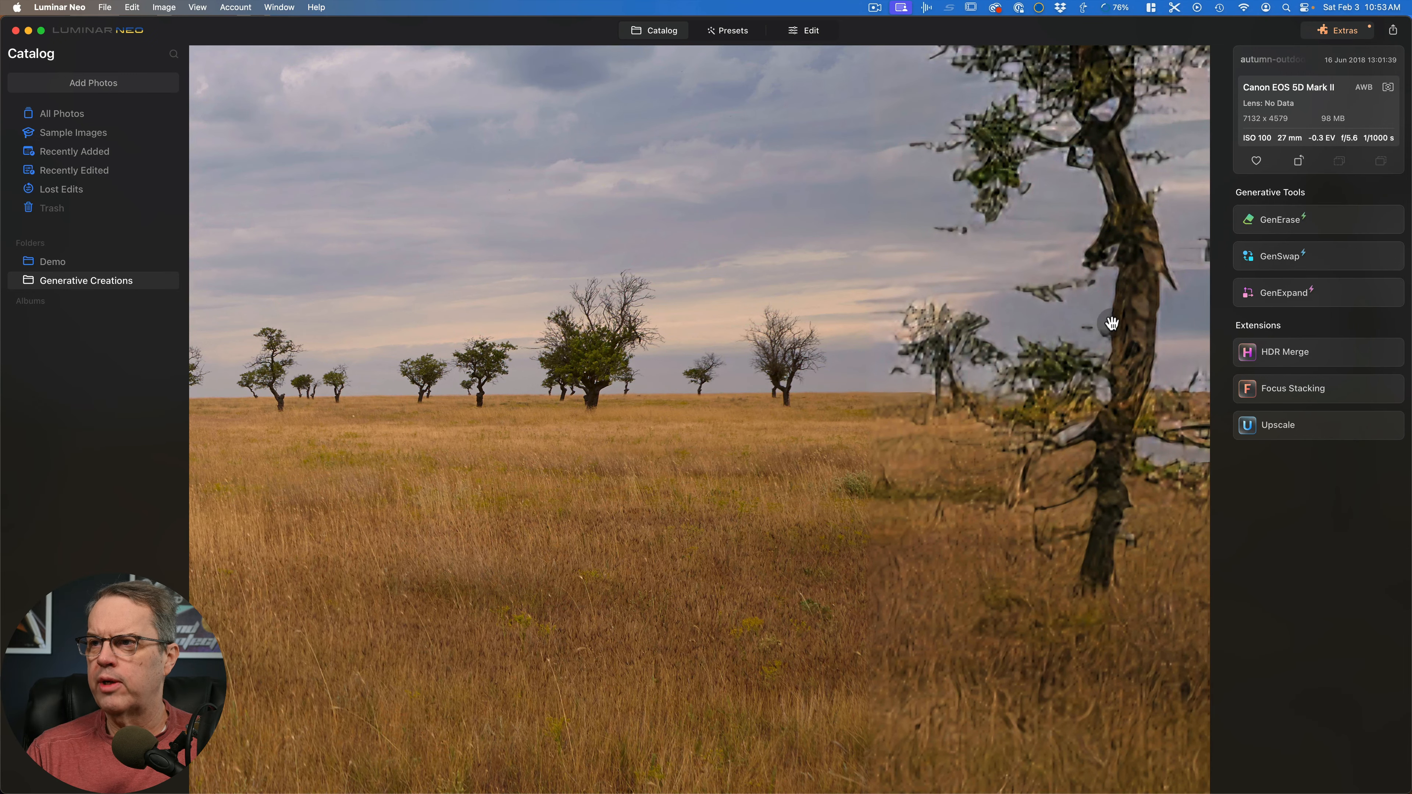
scroll(1110, 173, up, 10)
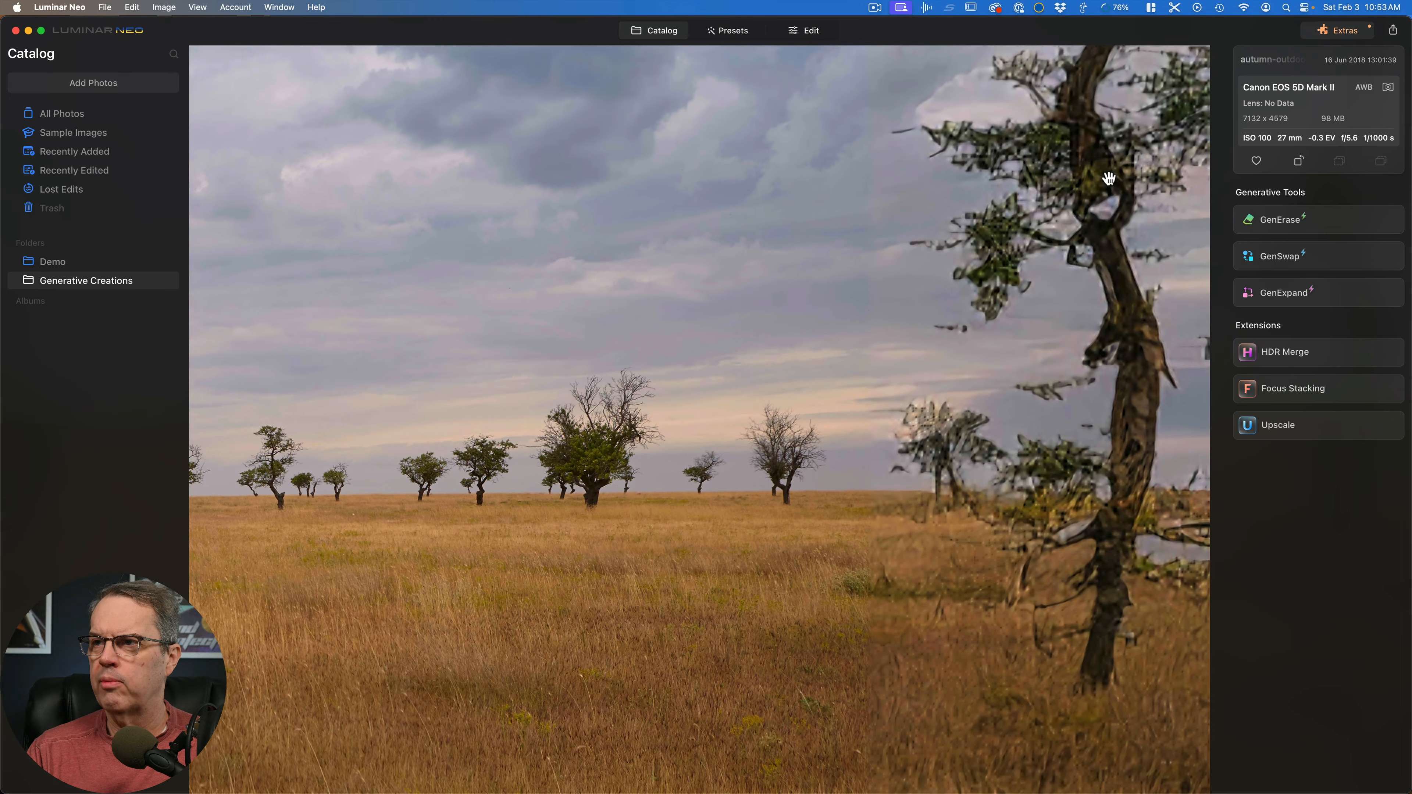
scroll(1109, 177, up, 5)
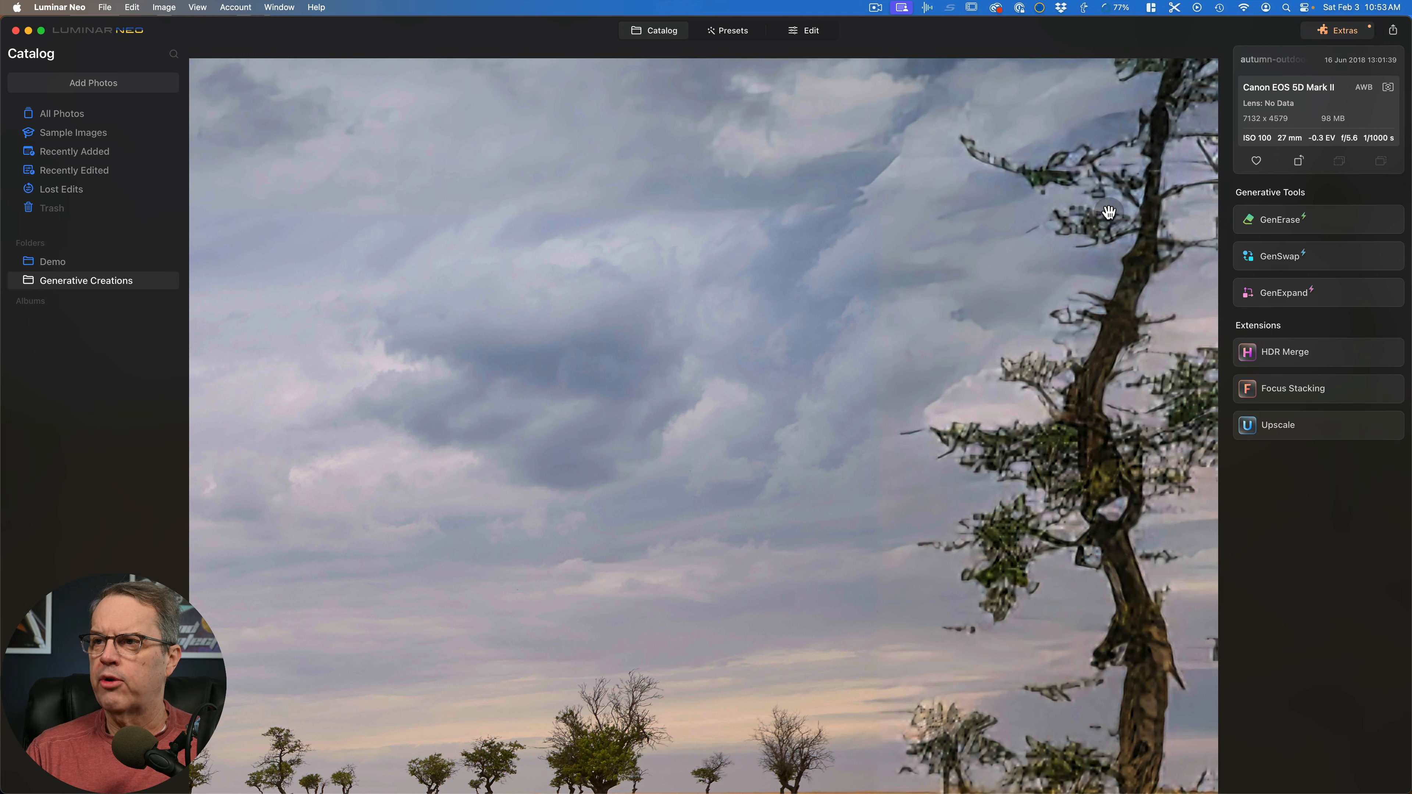
scroll(1096, 178, down, 2)
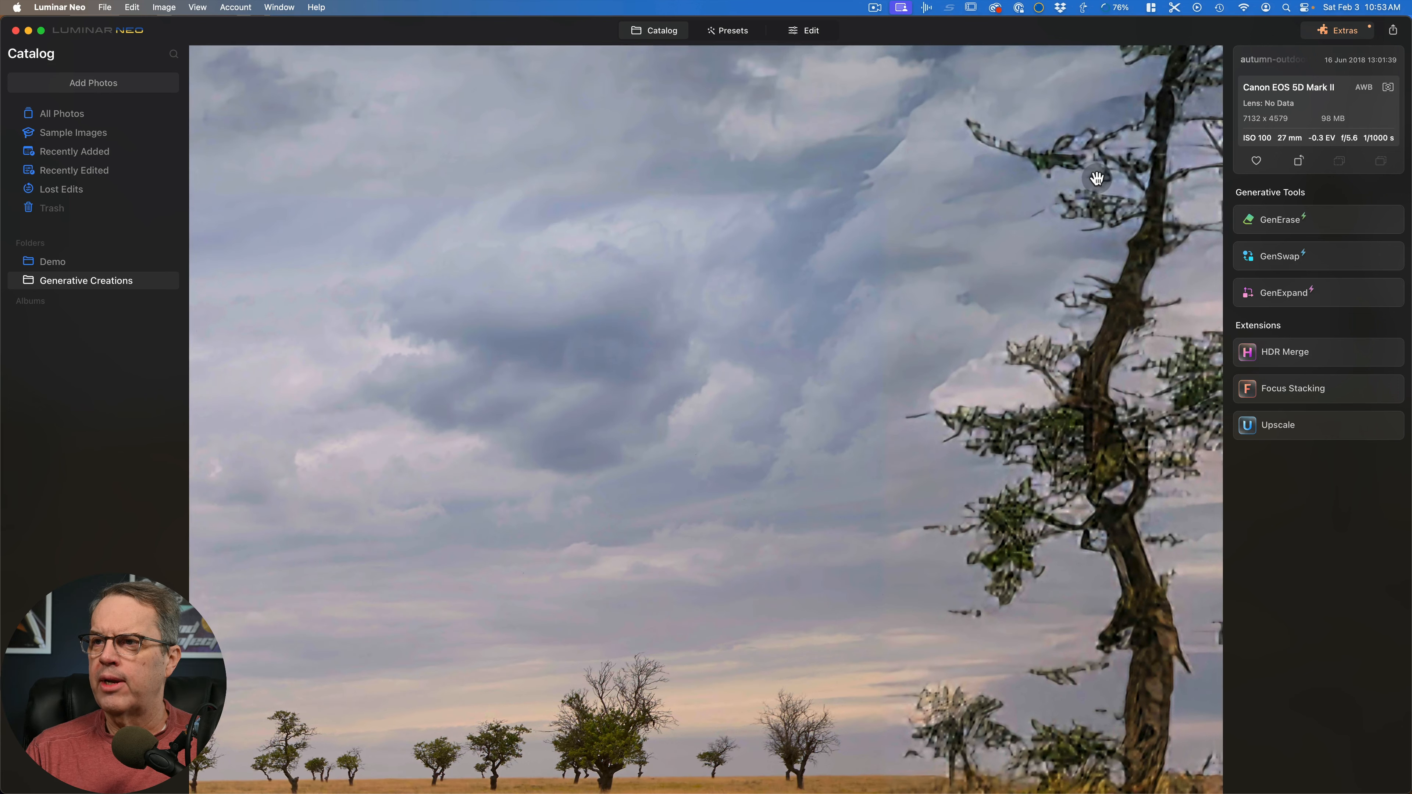
scroll(1097, 178, down, 5)
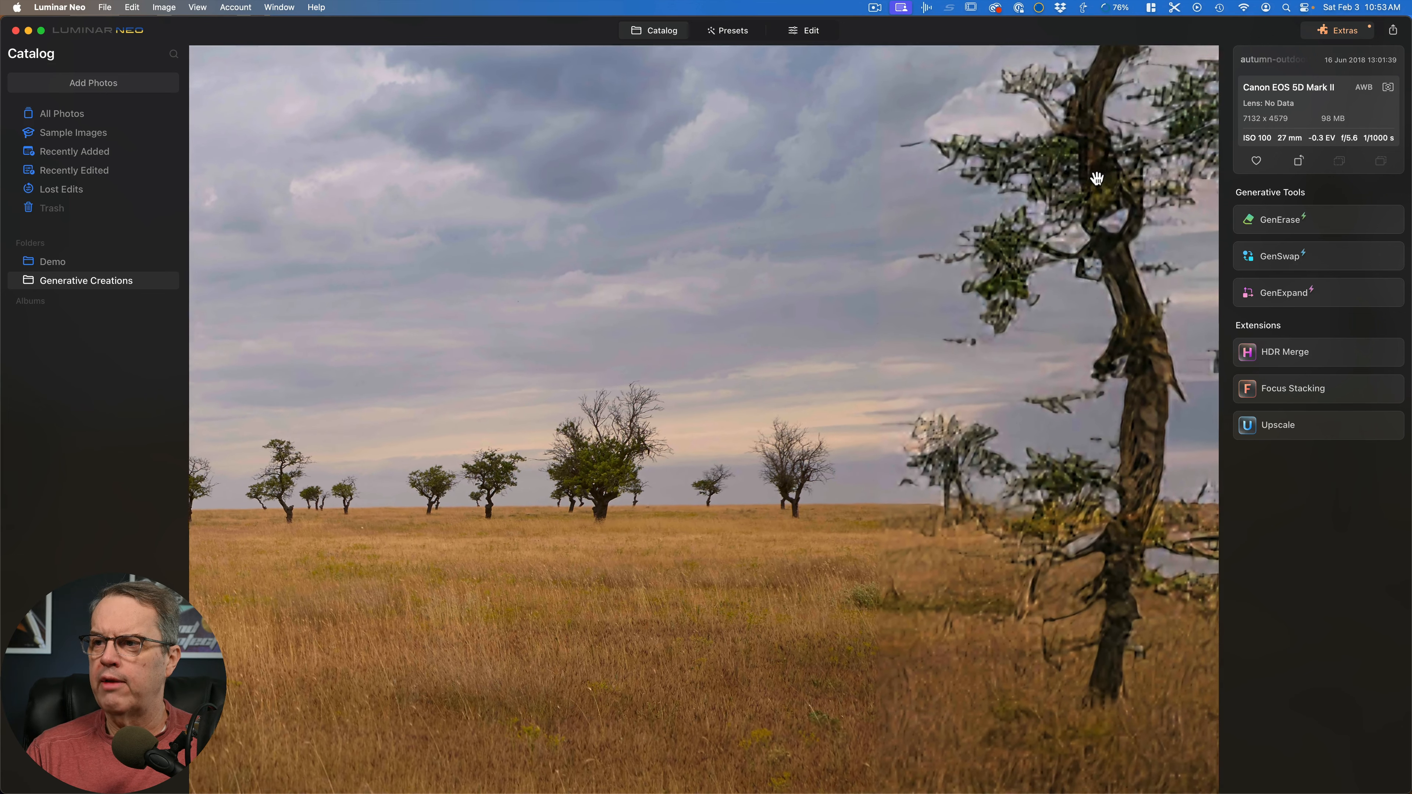
scroll(1096, 178, down, 2)
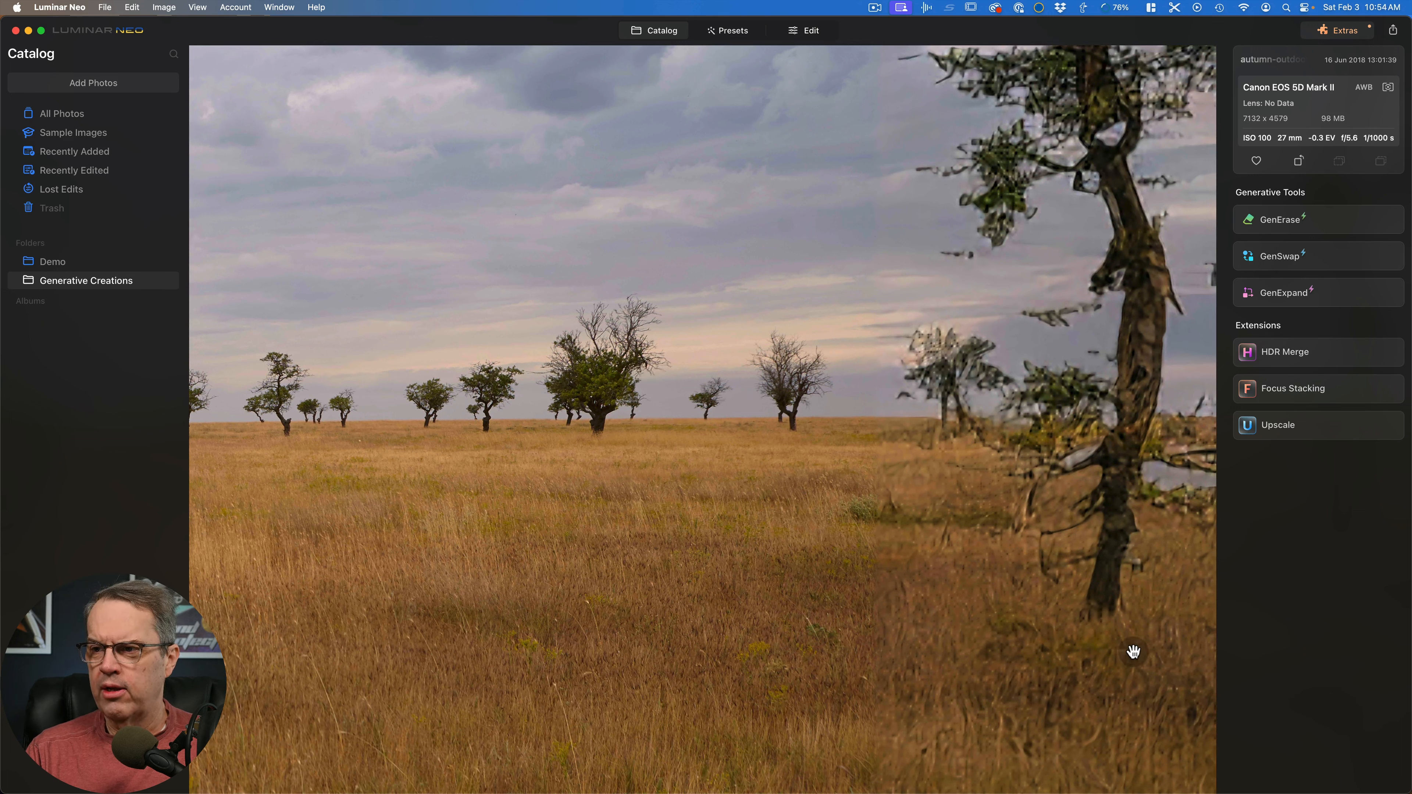
scroll(848, 612, down, 3)
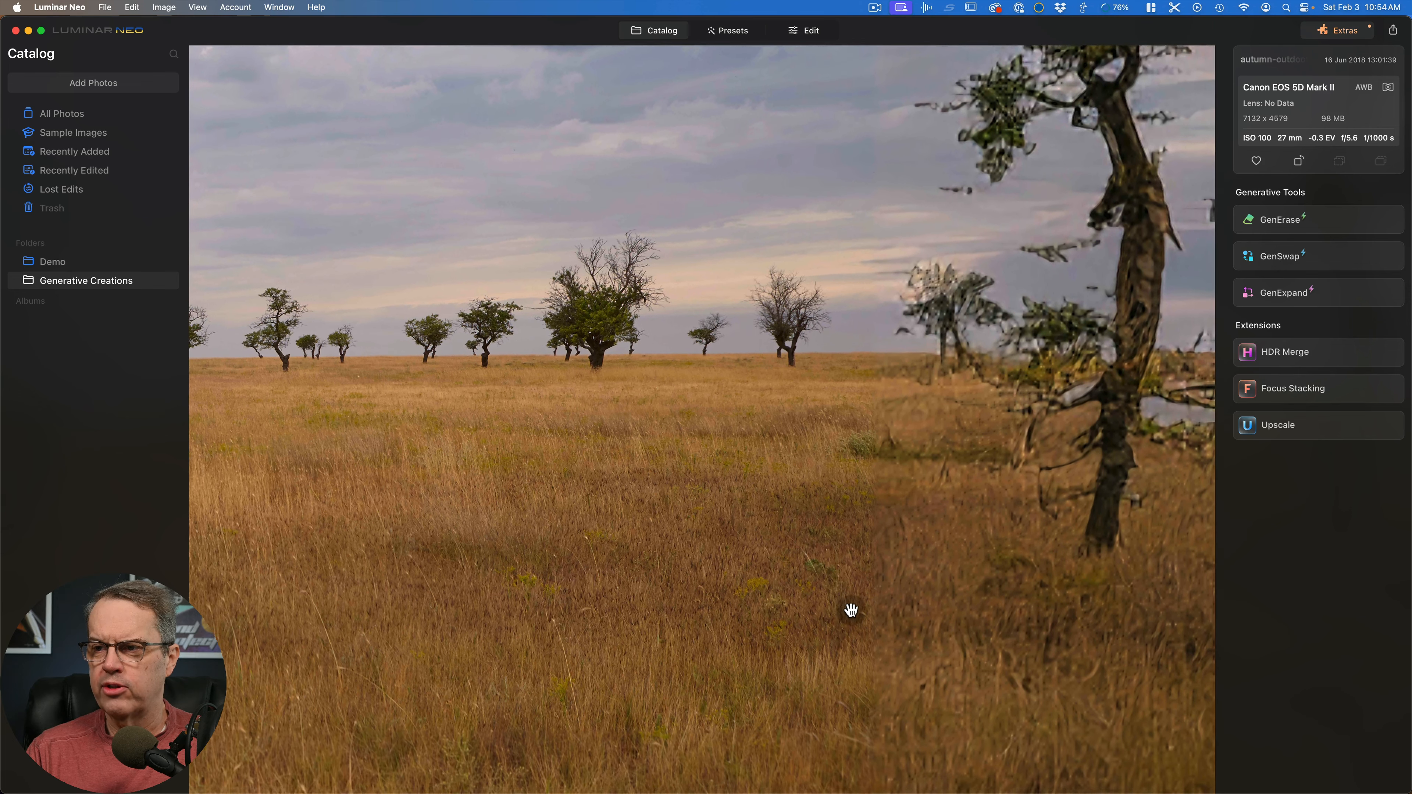
scroll(851, 610, down, 1)
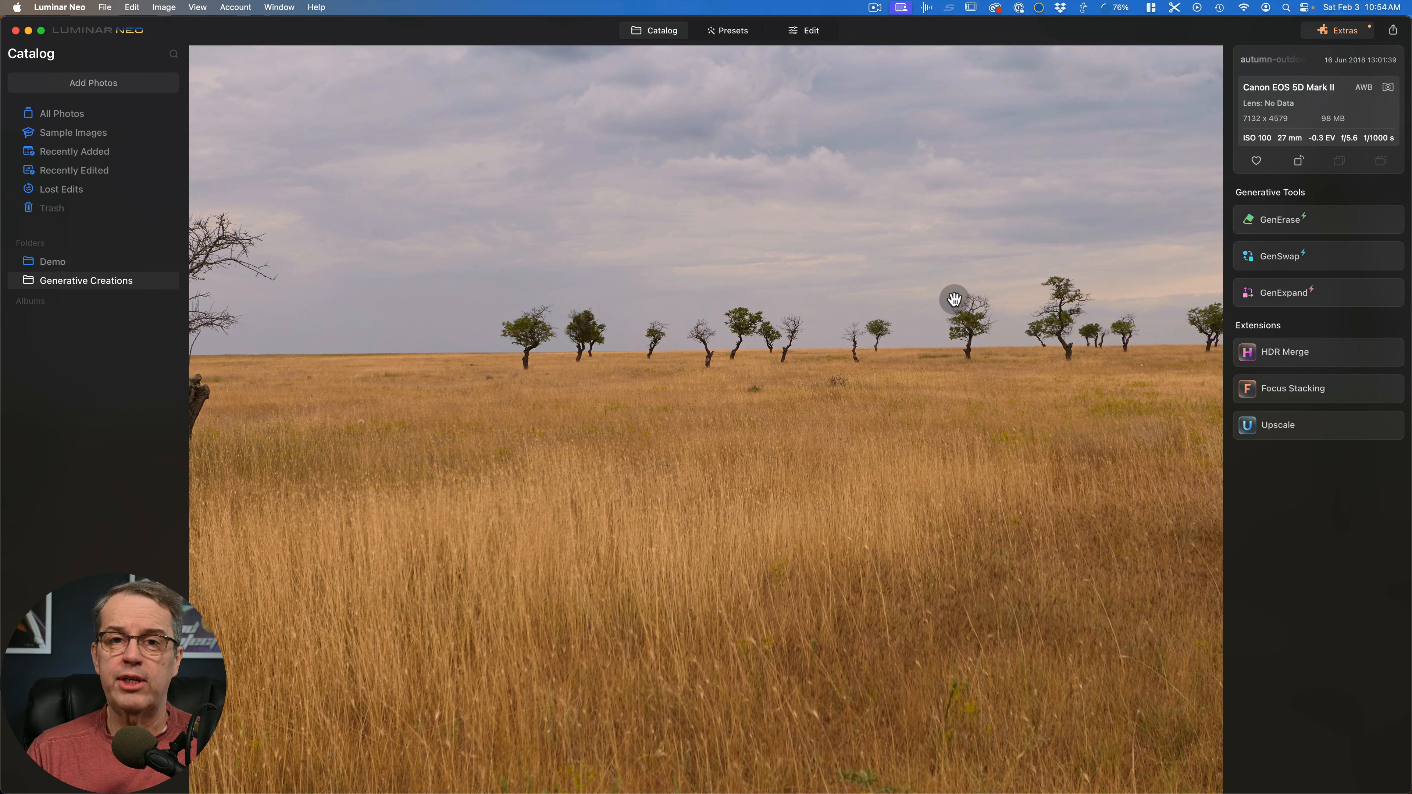
scroll(943, 306, right, 3)
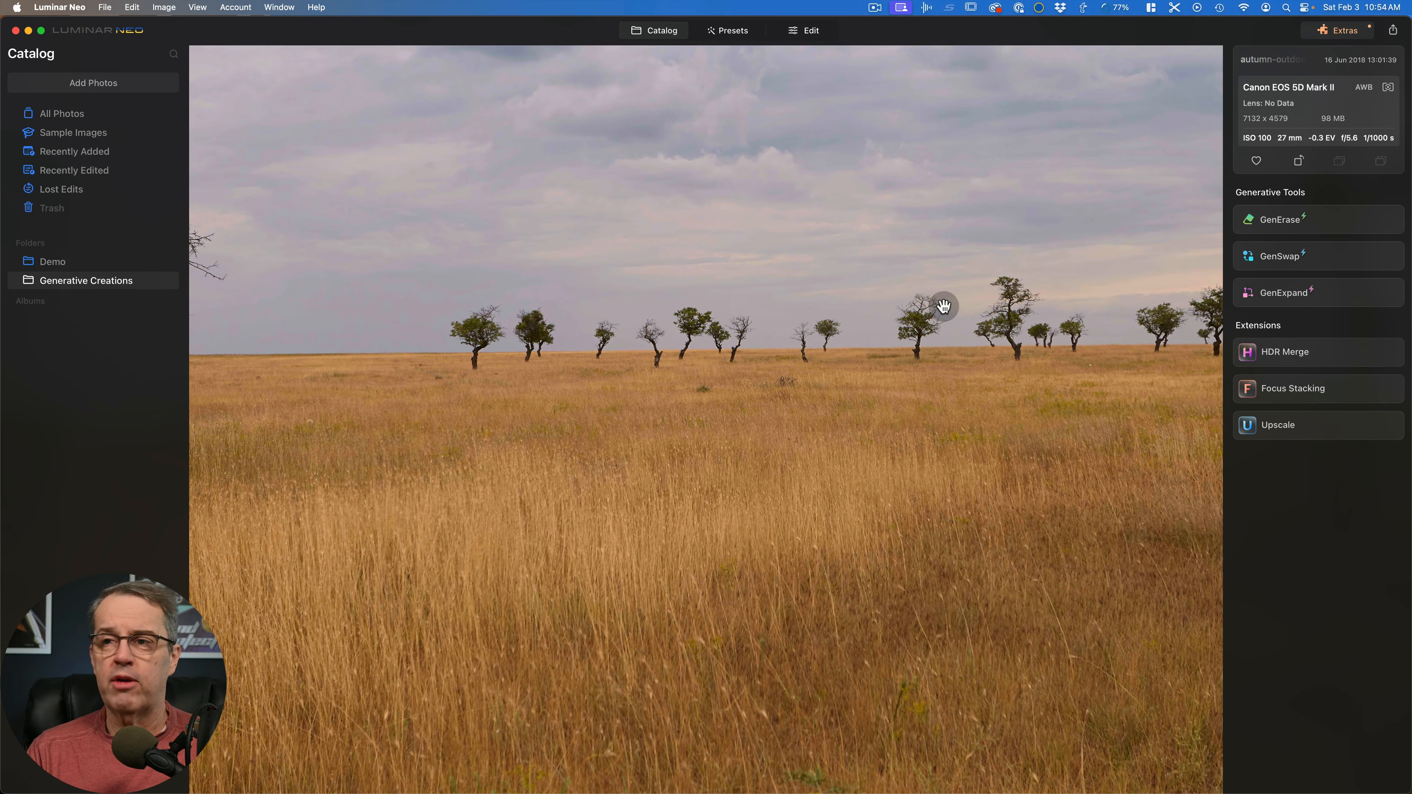
scroll(944, 306, left, 9)
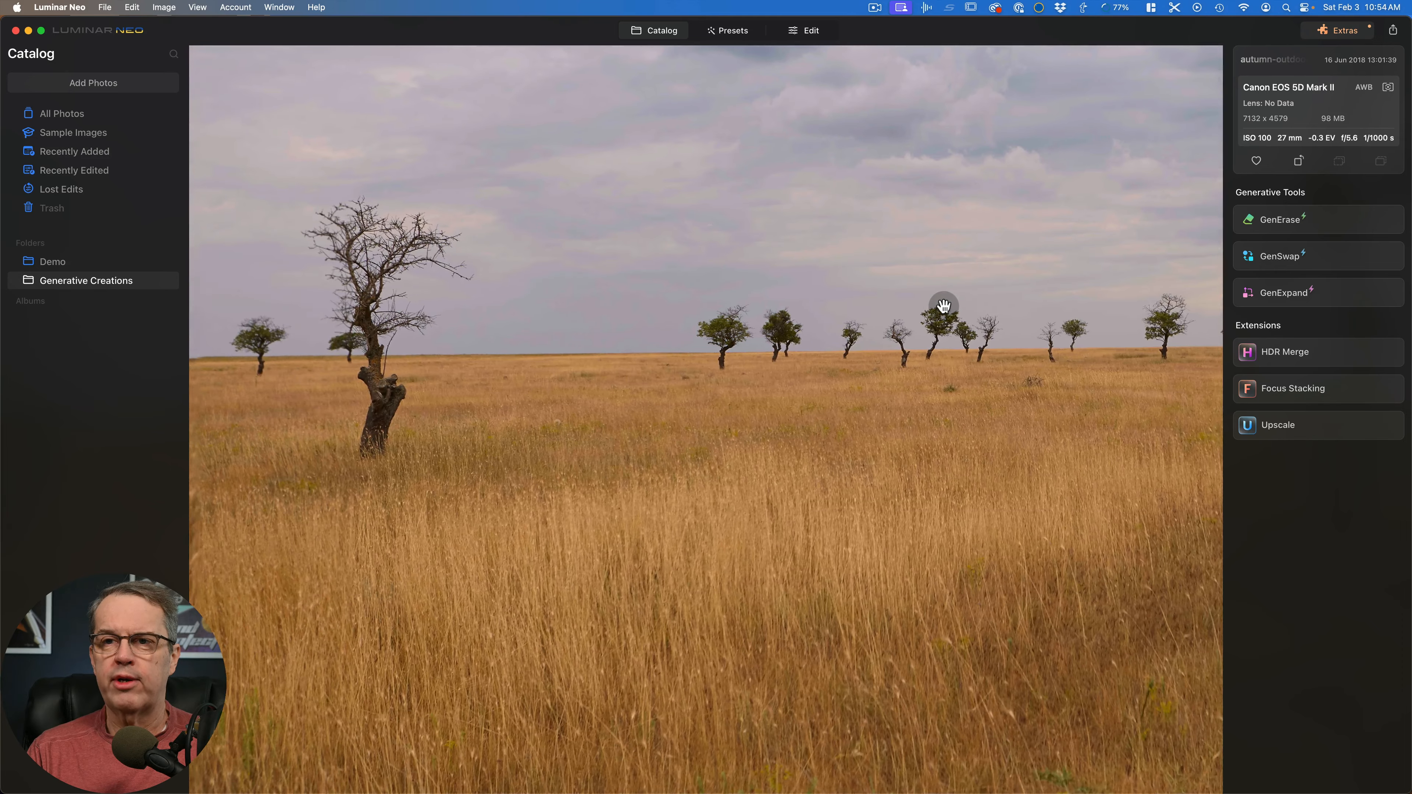
scroll(944, 305, left, 12)
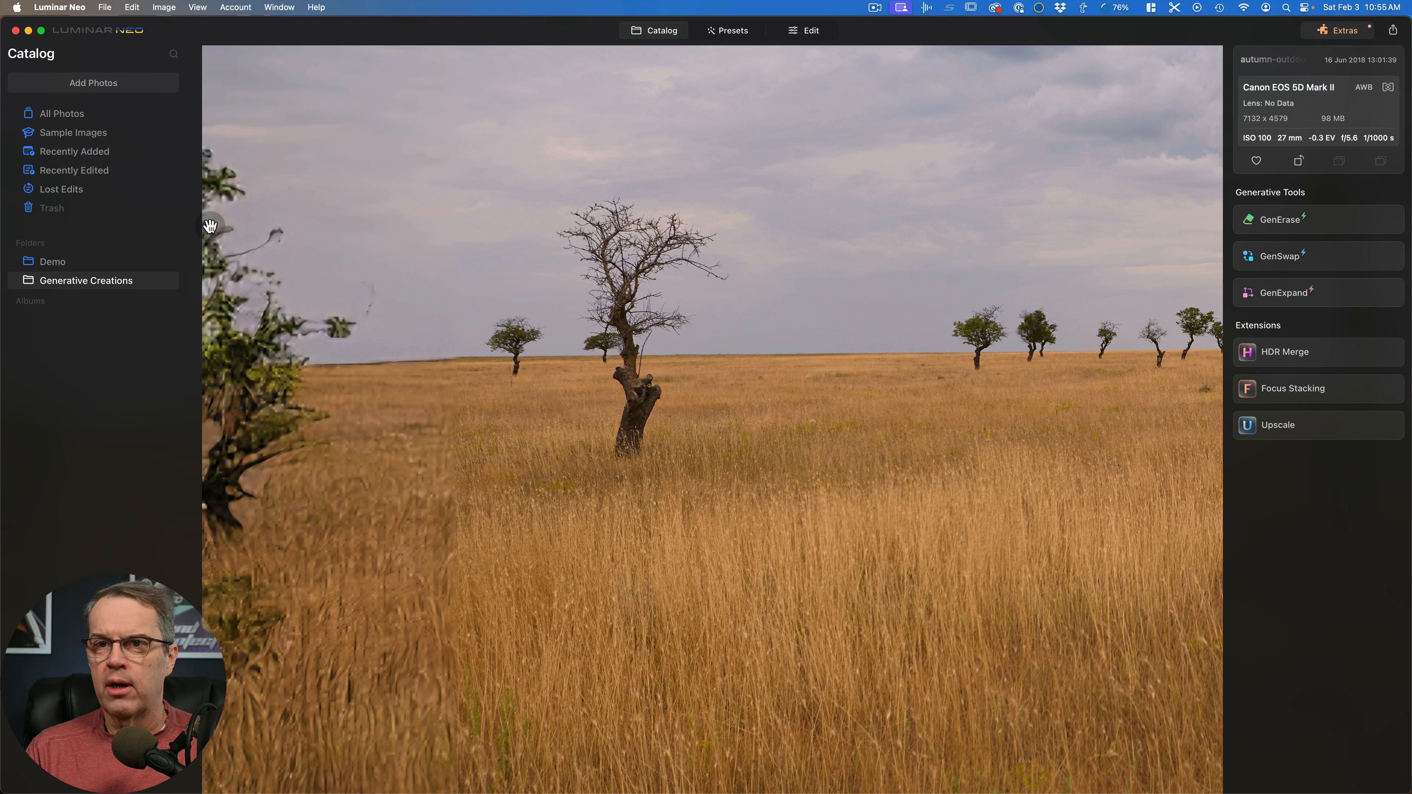
- Open the photo of the woman in zebra-print shorts against the white brick wall from all photos in GenExpand
click(61, 114)
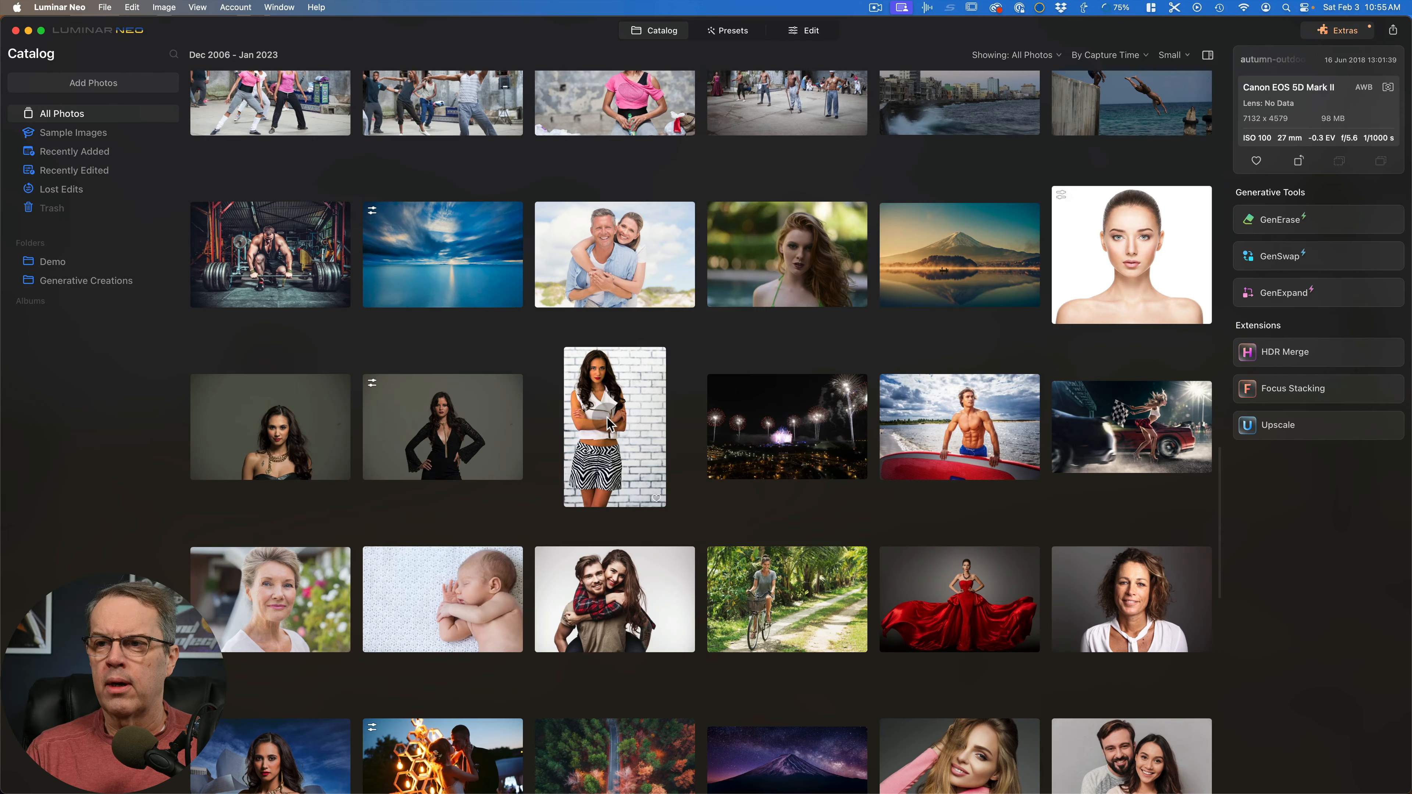
click(611, 421)
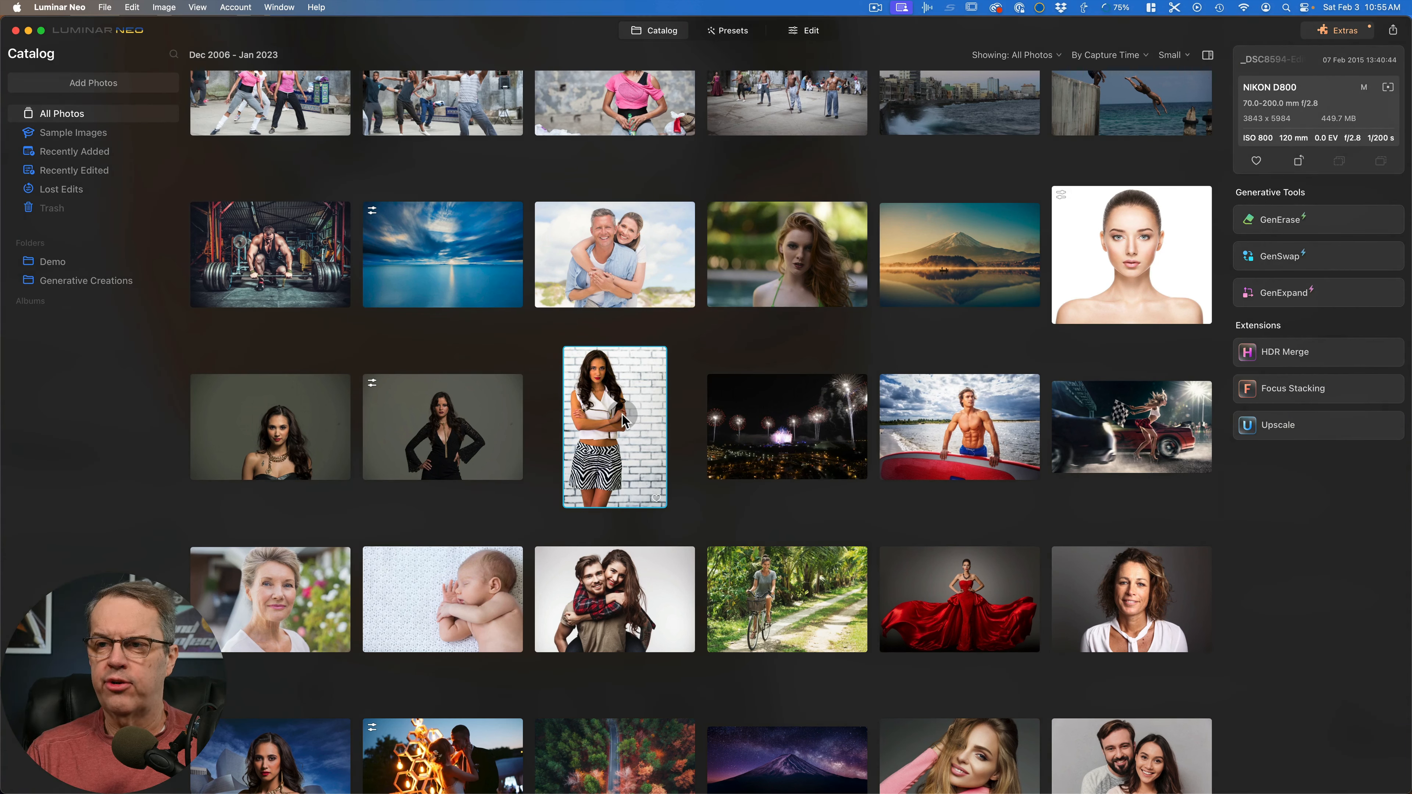
click(1297, 294)
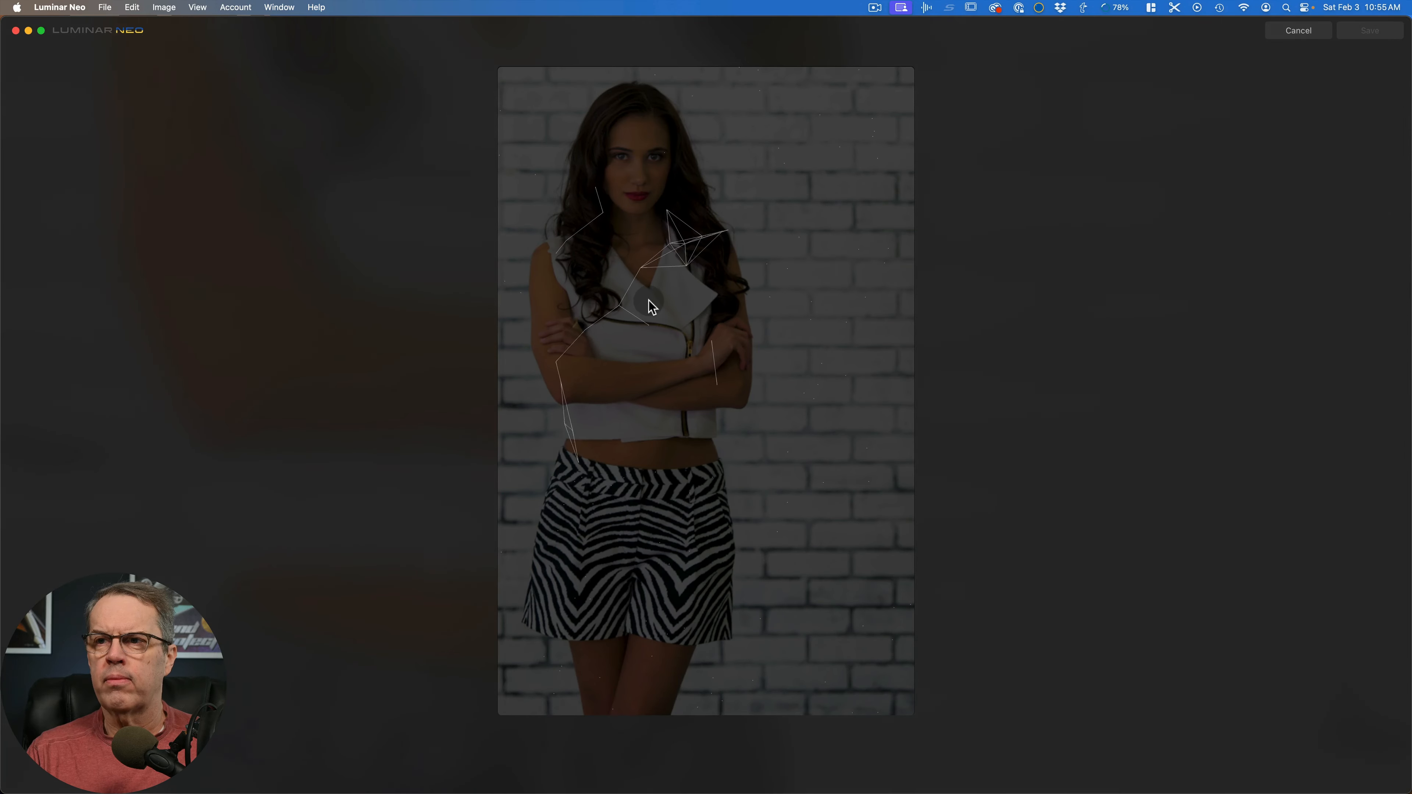
- Extend the frame on the left side of the brick wall photo and generate the extension without a prompt
drag(578, 393, 499, 395)
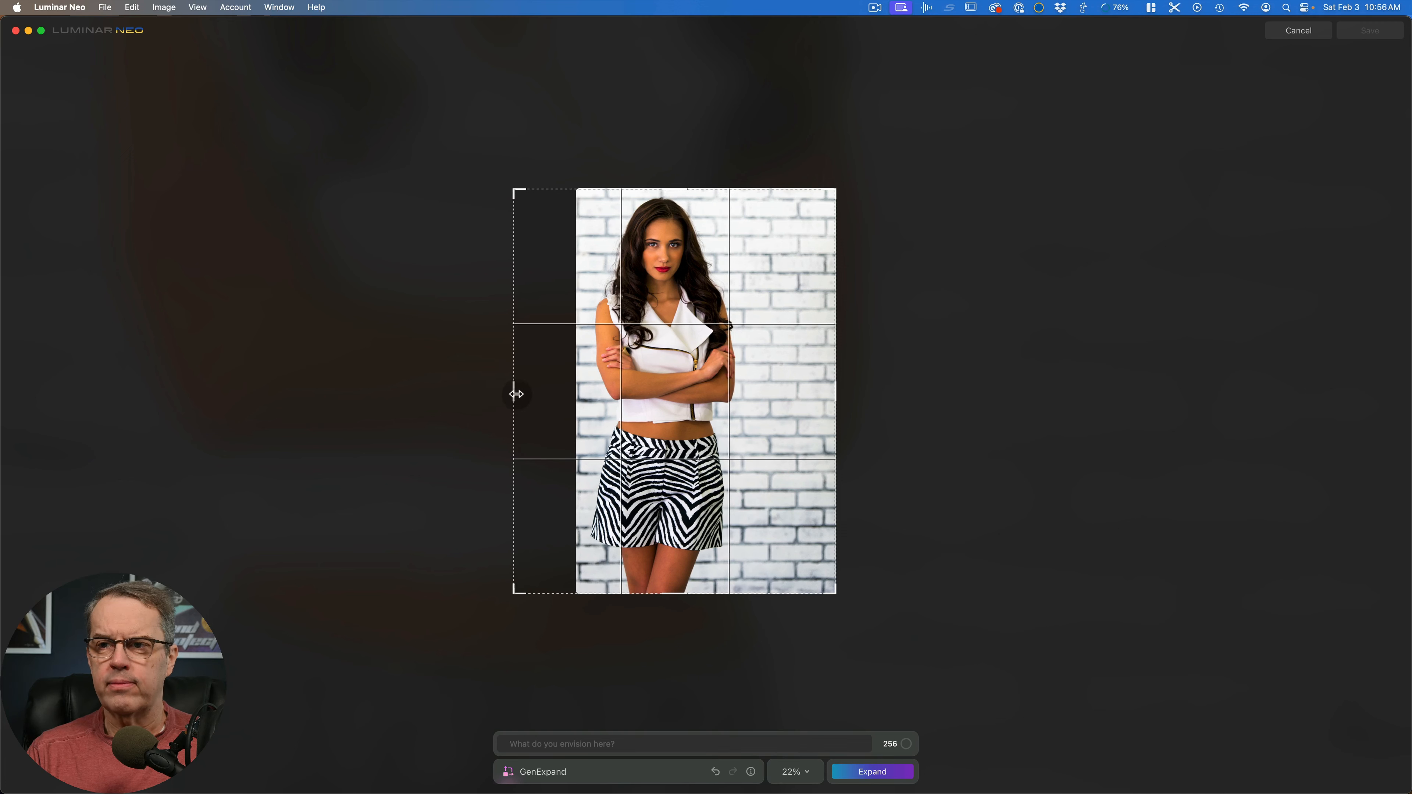
click(484, 397)
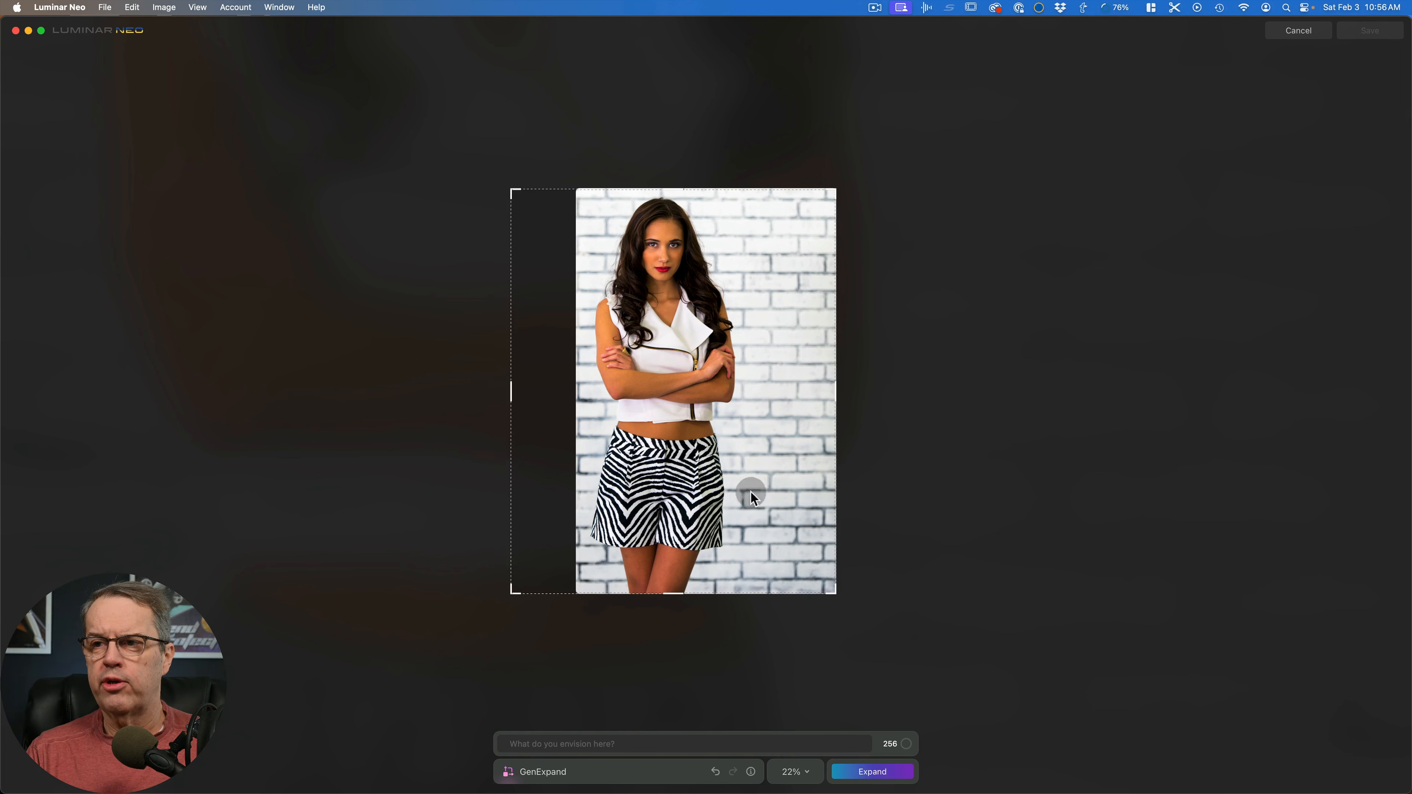
click(860, 772)
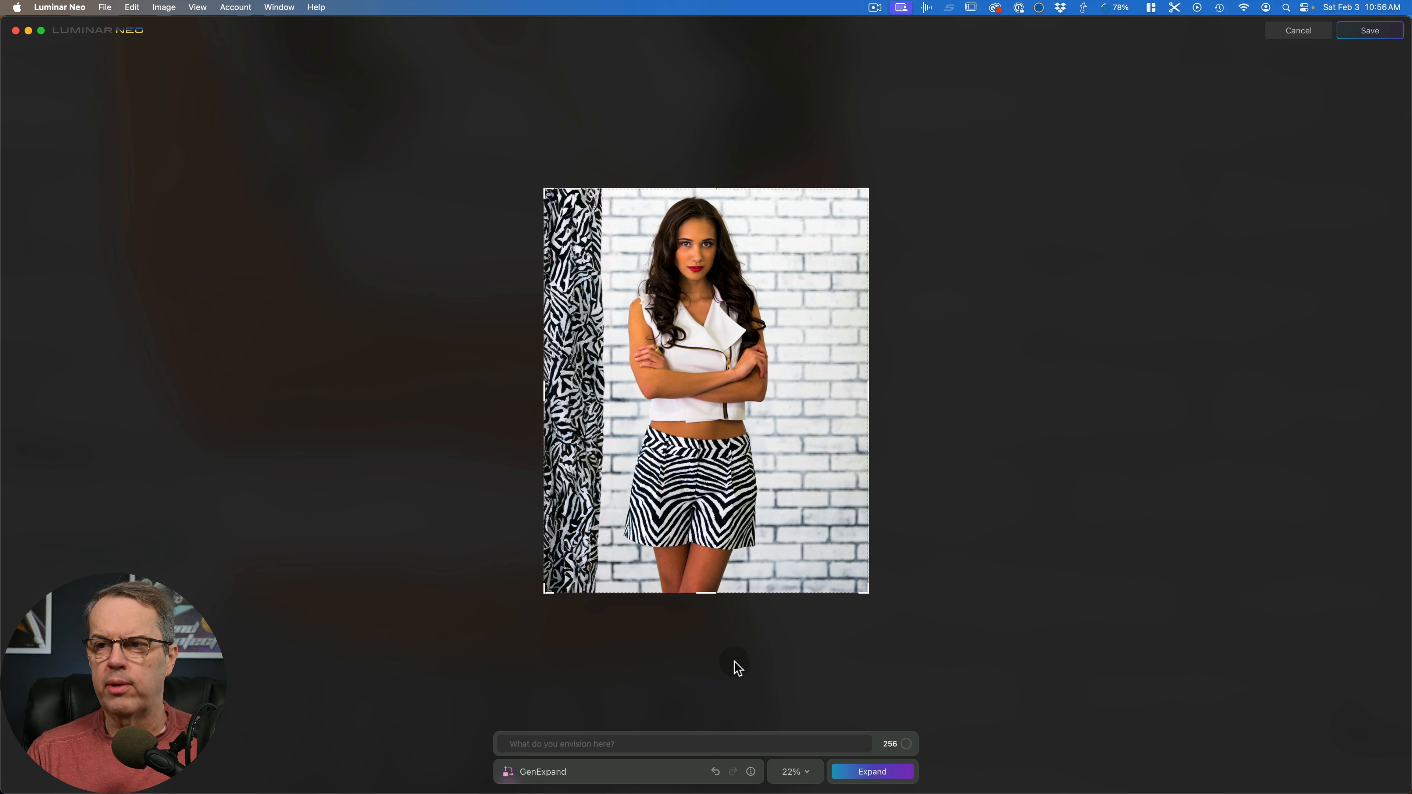
- Try regenerating the brick wall photo's left extension with the prompt "use brick background", and discard the expansion
click(678, 743)
text(use bric)
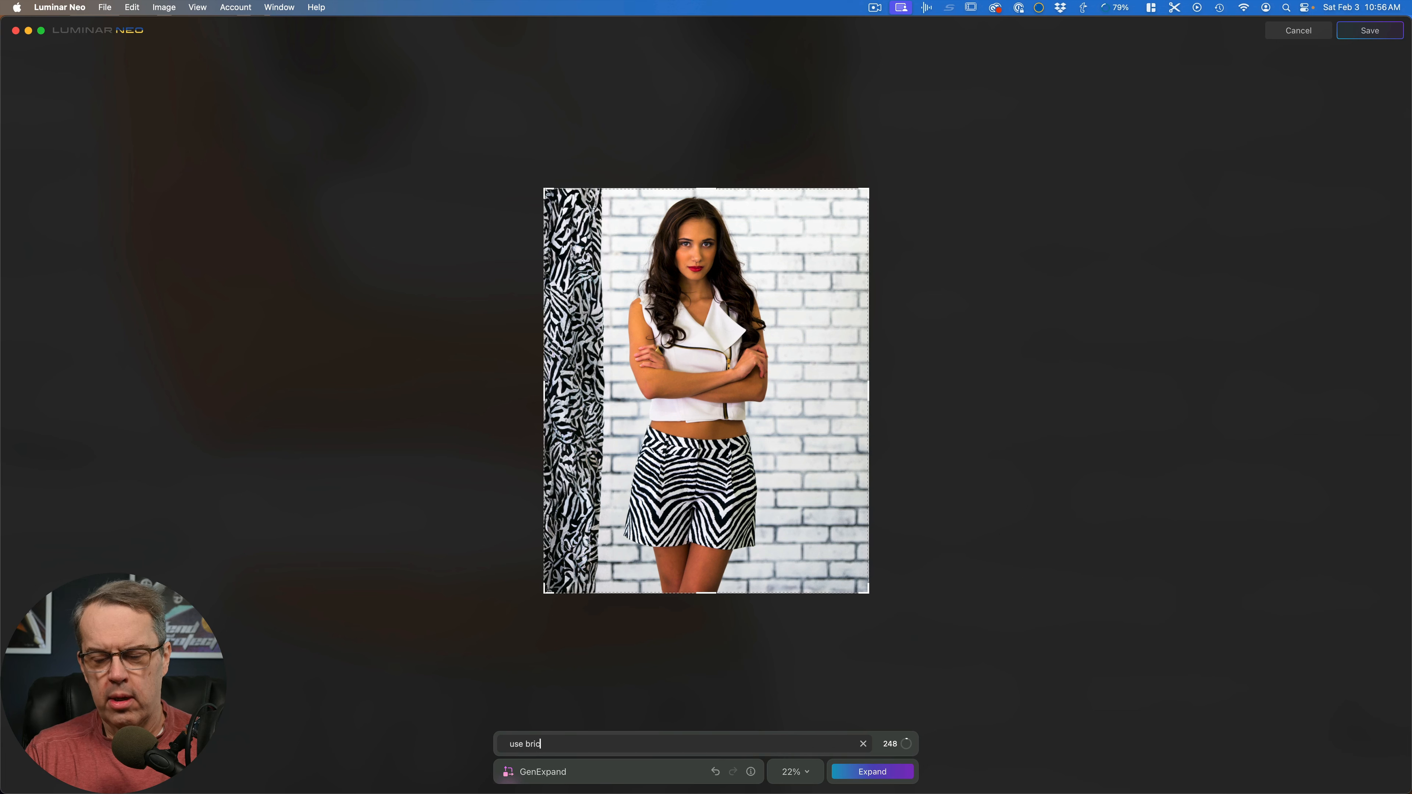
text(k background)
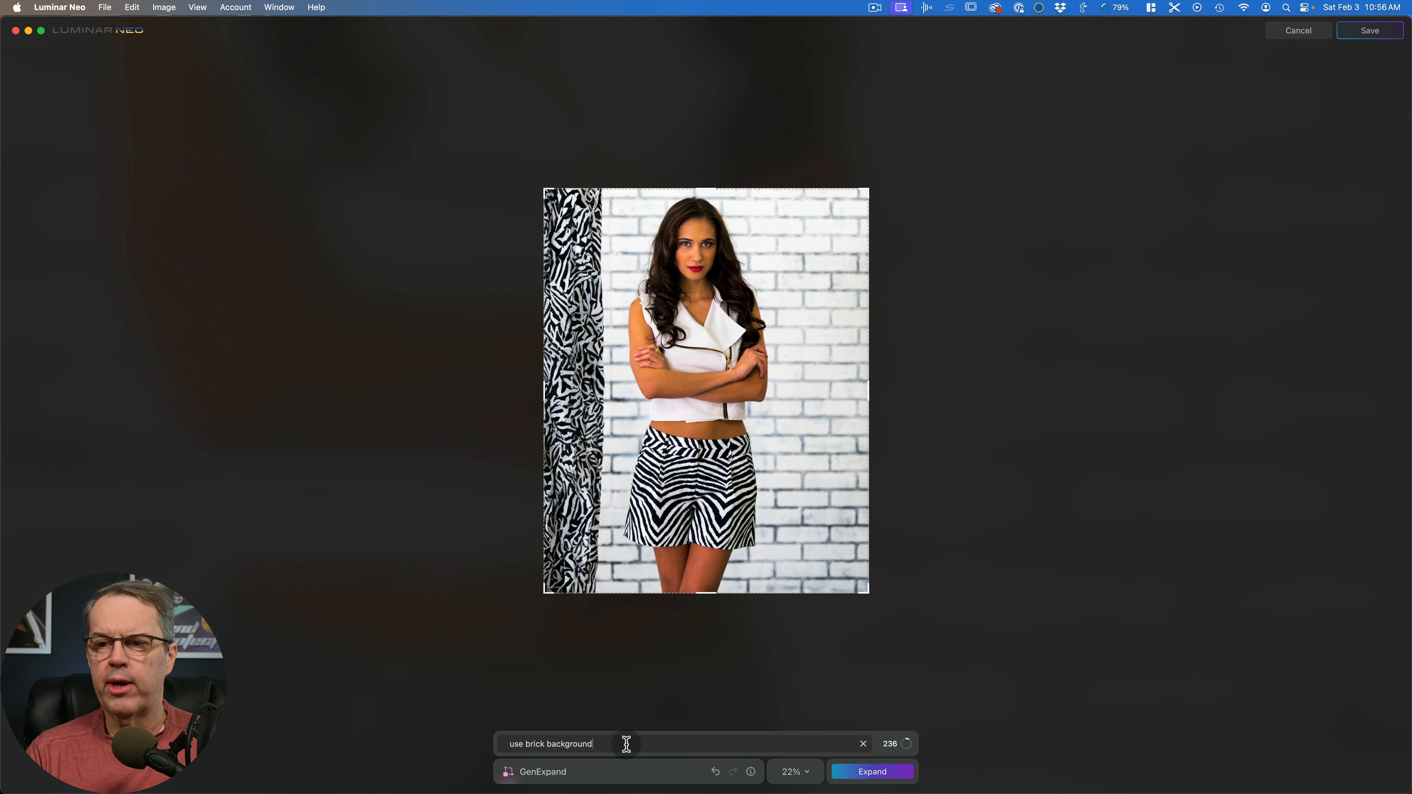
click(870, 775)
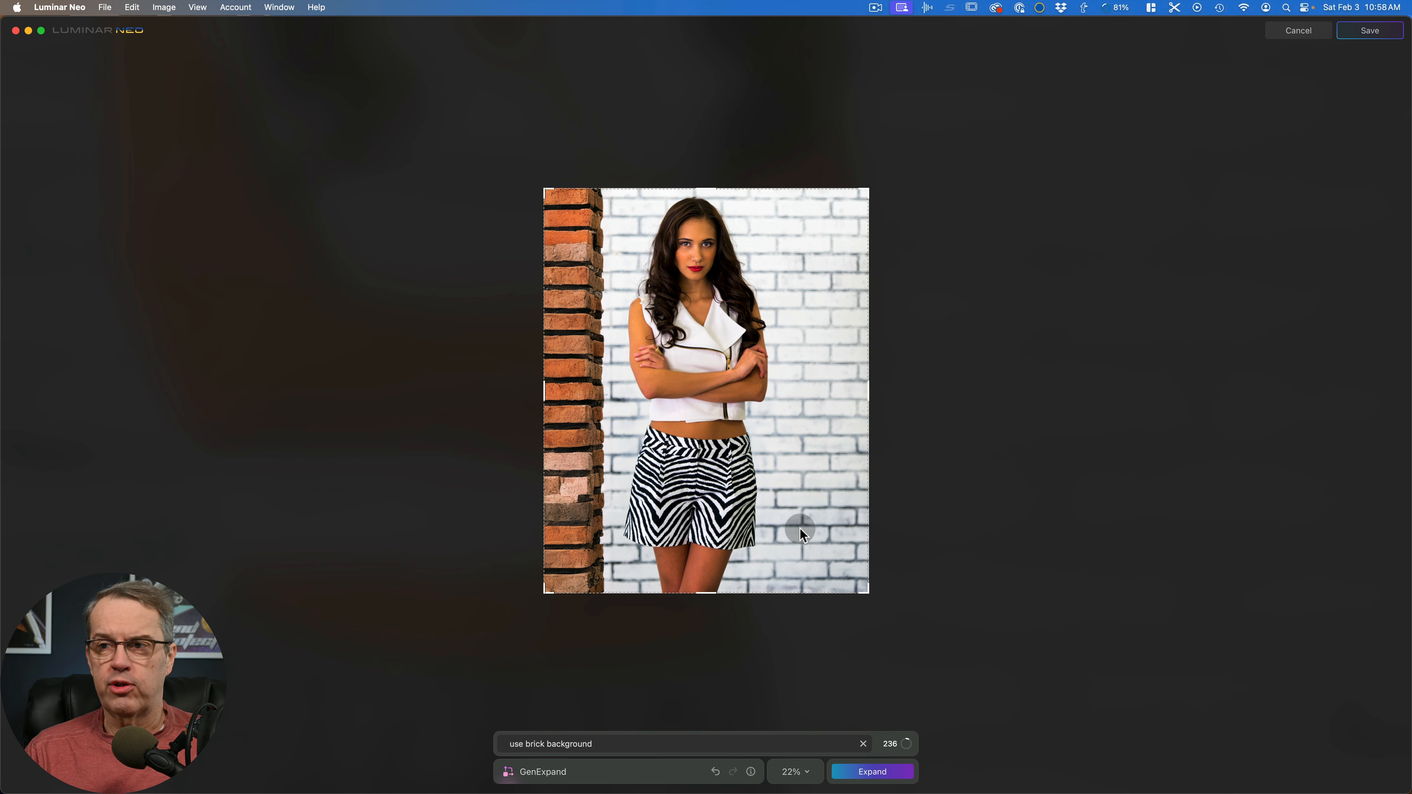
click(1295, 31)
- Open the wedding couple photo in GenExpand and extend its frame slightly on the left and a bit more on the right
click(268, 682)
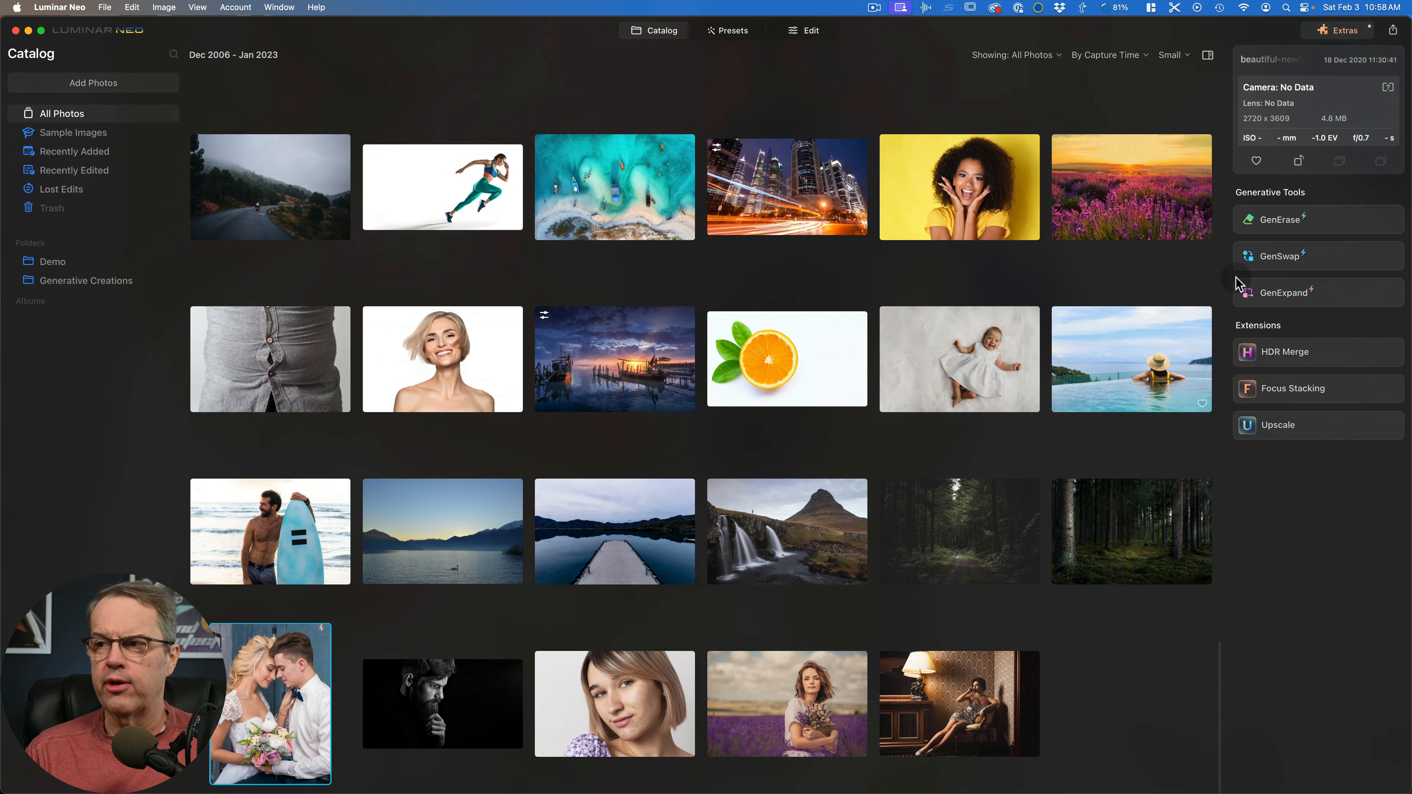
click(1309, 292)
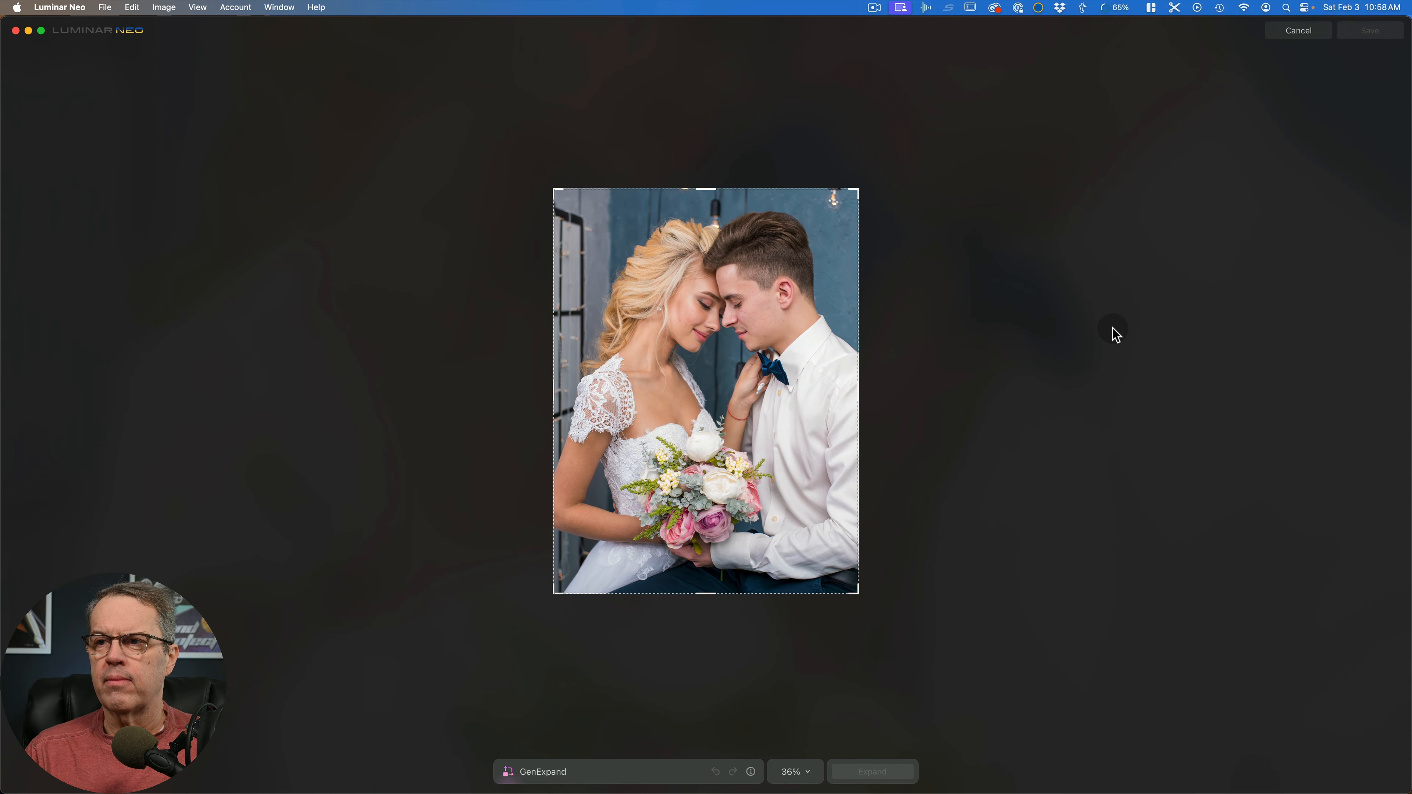
drag(858, 409, 893, 410)
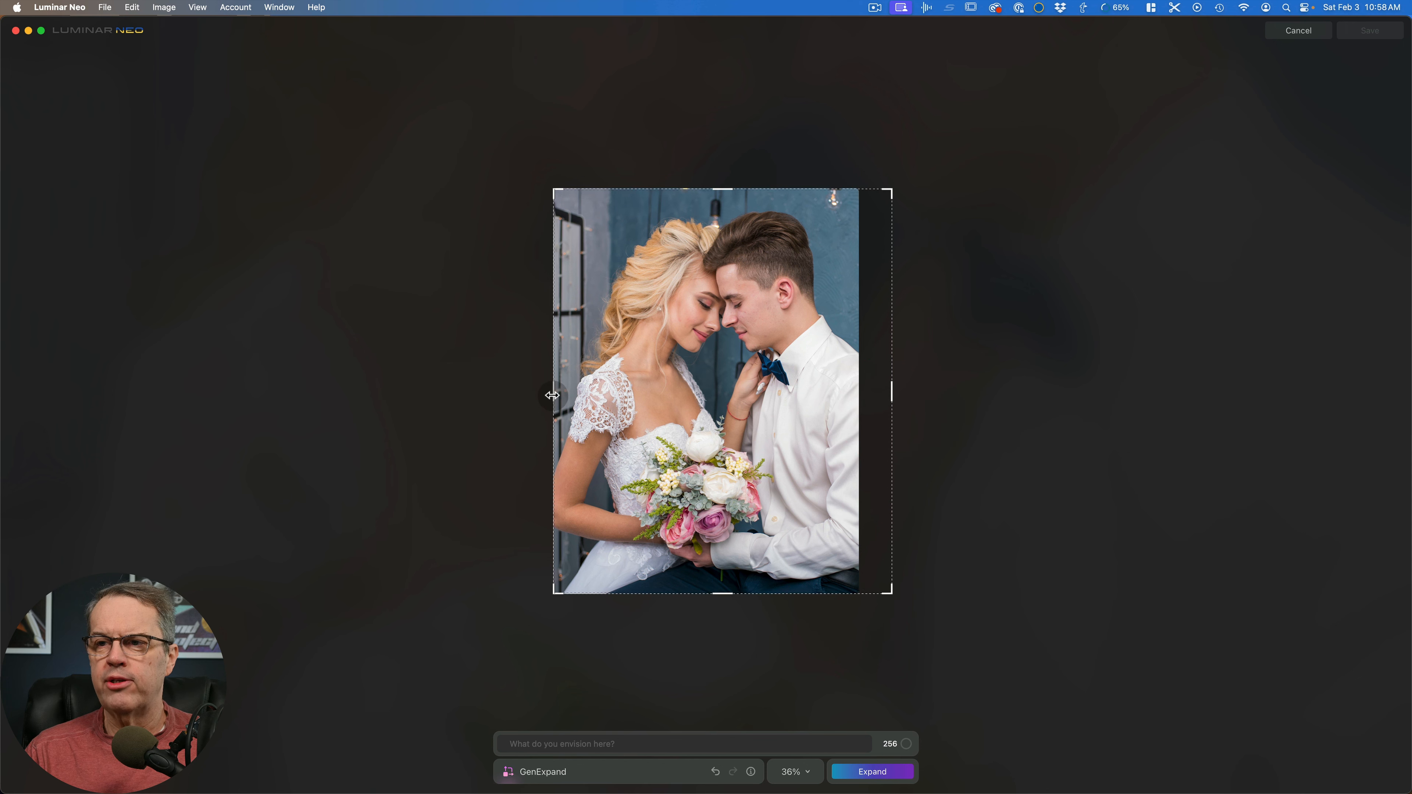
drag(548, 397, 539, 397)
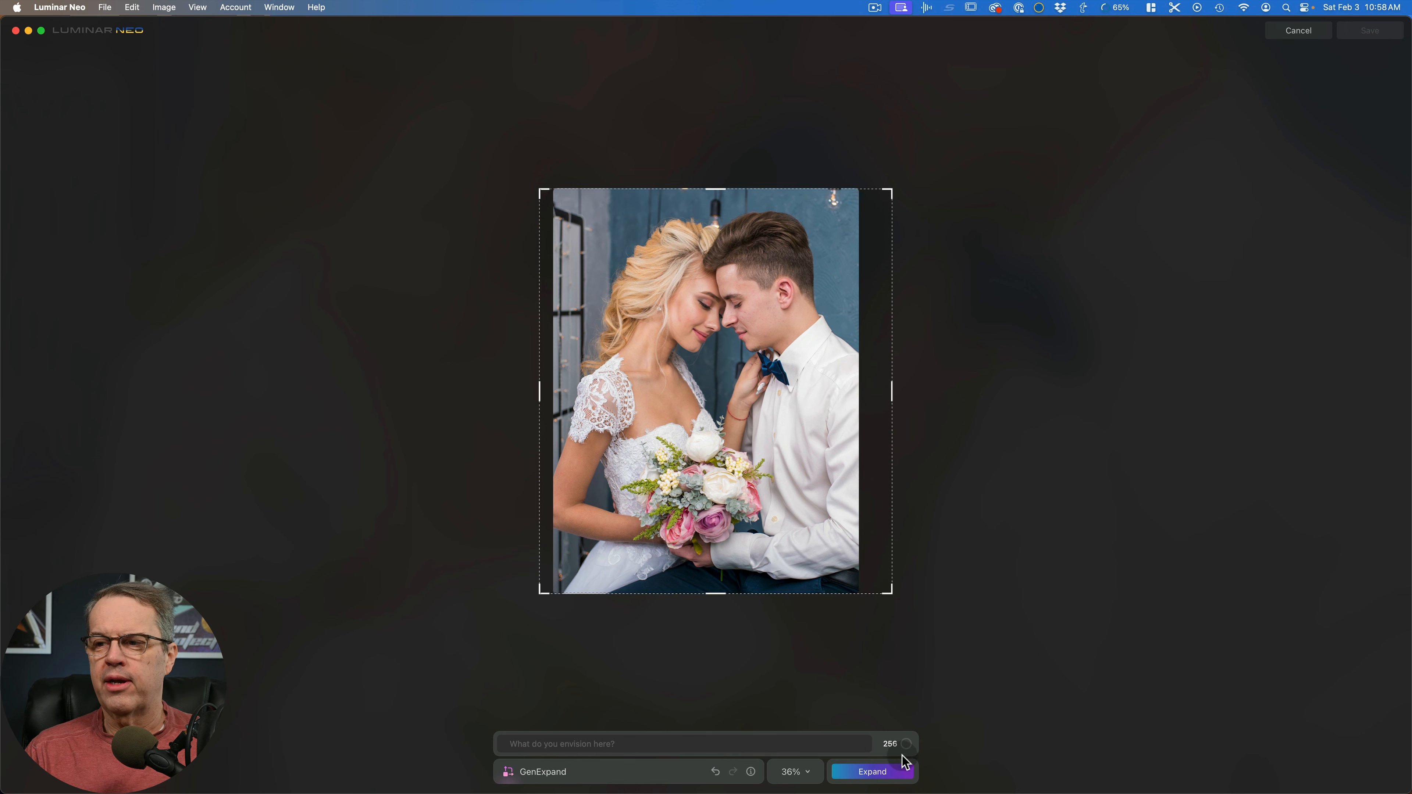
- Generate the wedding couple photo's extension without a prompt and save the expanded version
click(872, 772)
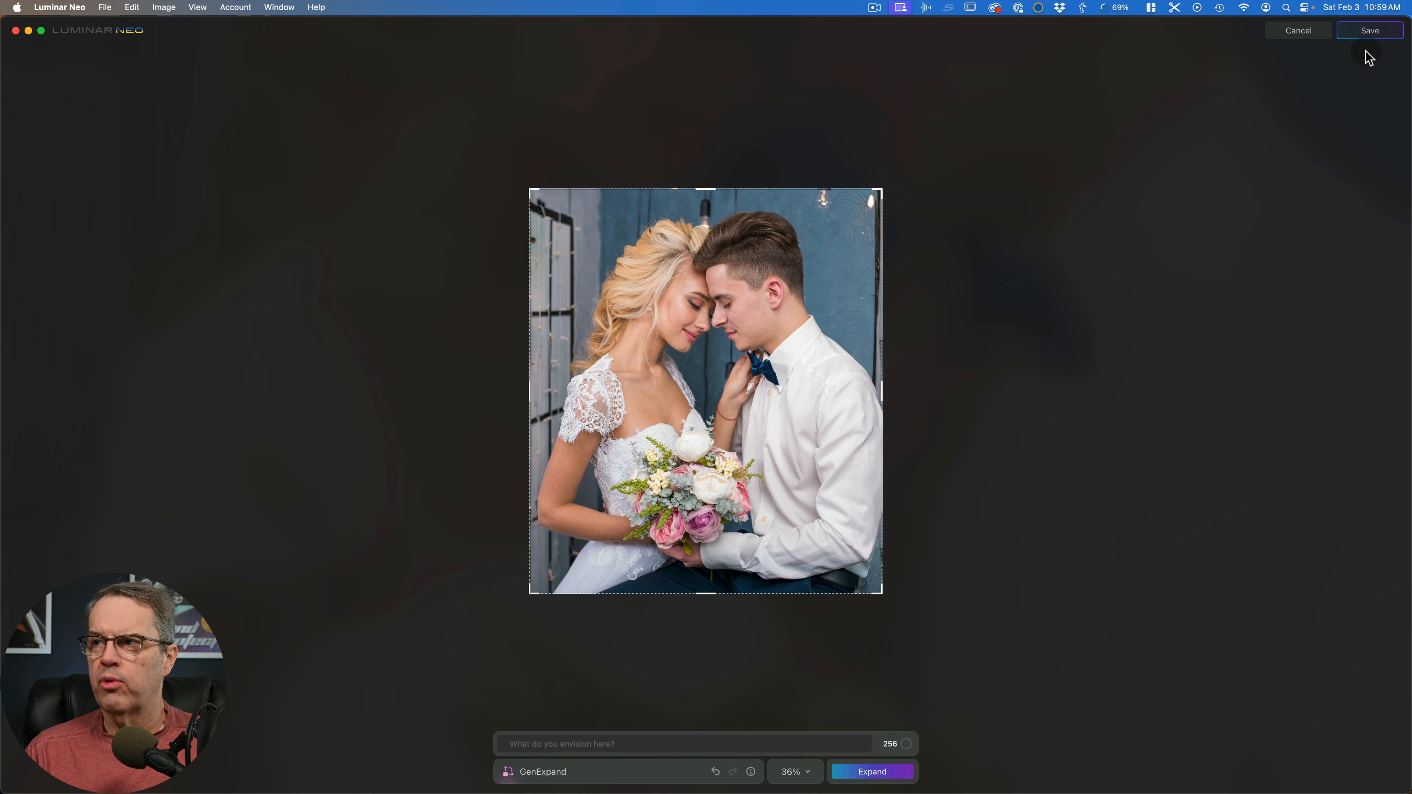
click(1373, 36)
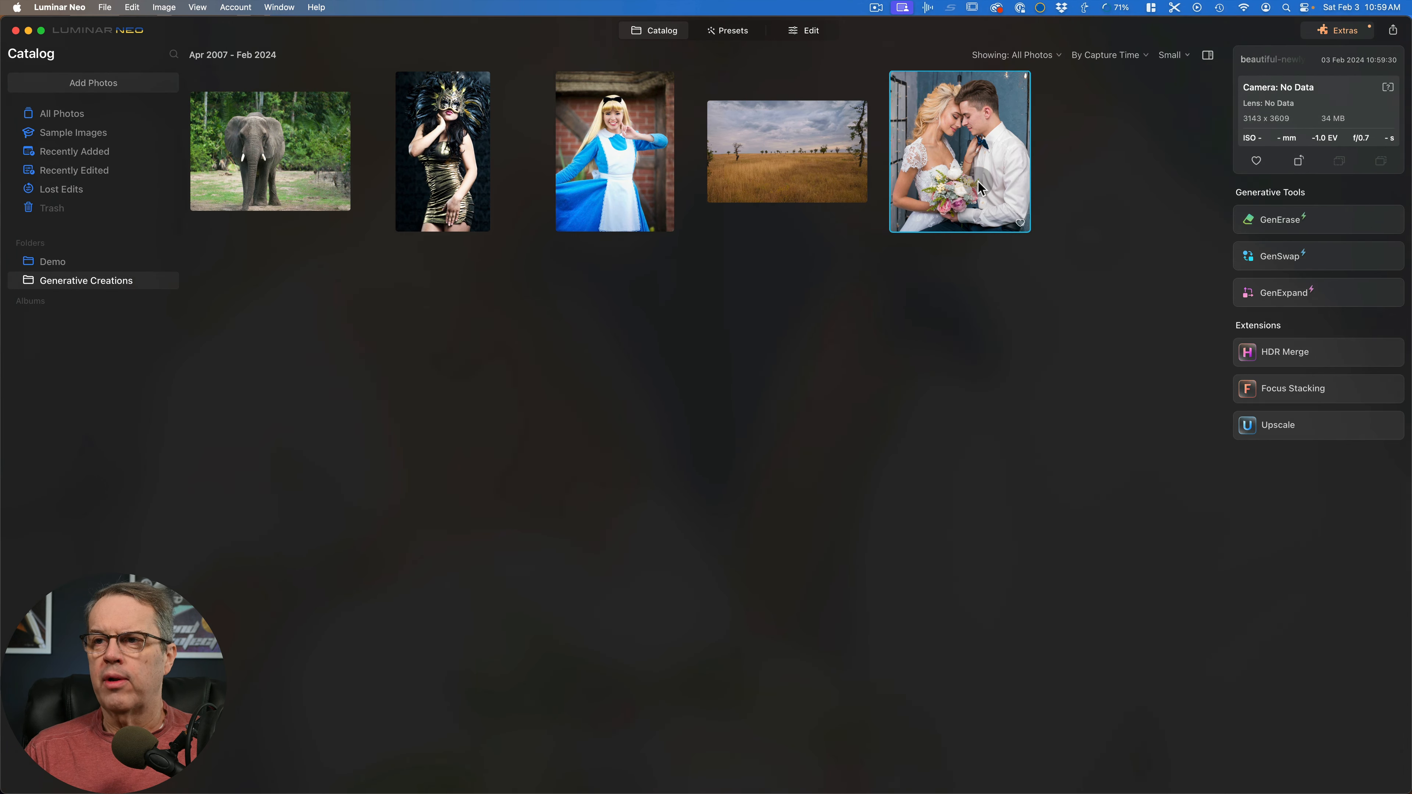
- Review the saved elephant, masked woman, blue-dress and field expansions one by one in the Generative Creations folder
click(275, 172)
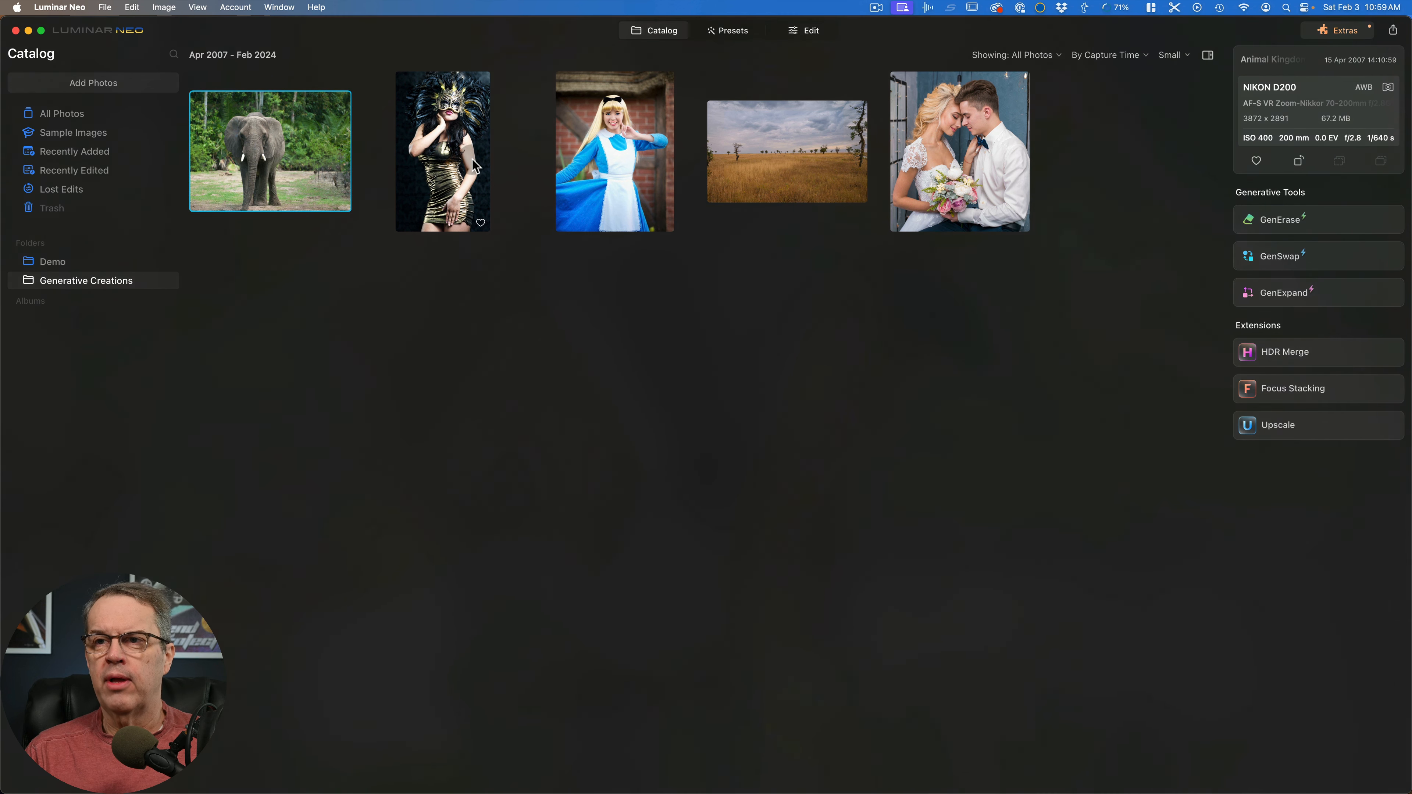
click(451, 97)
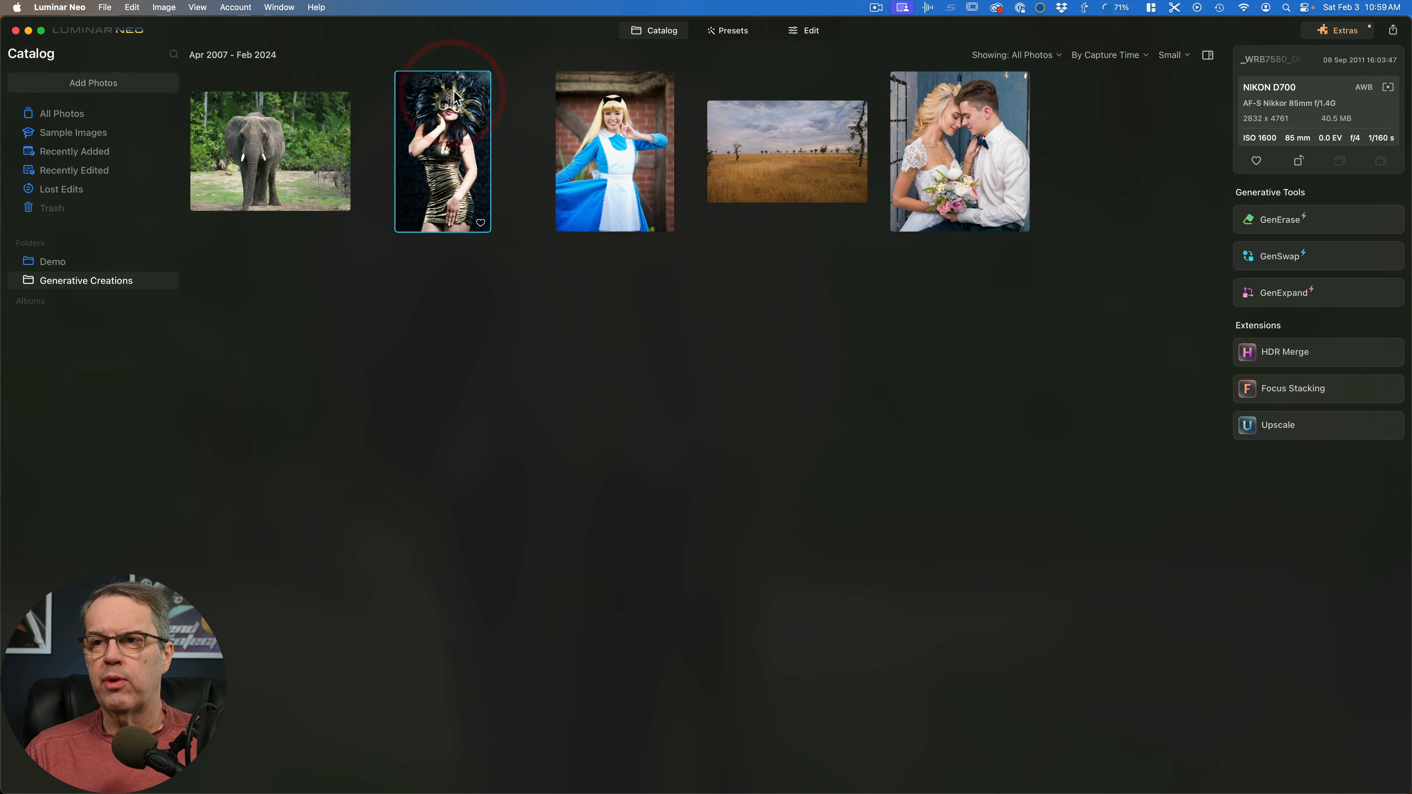
click(601, 110)
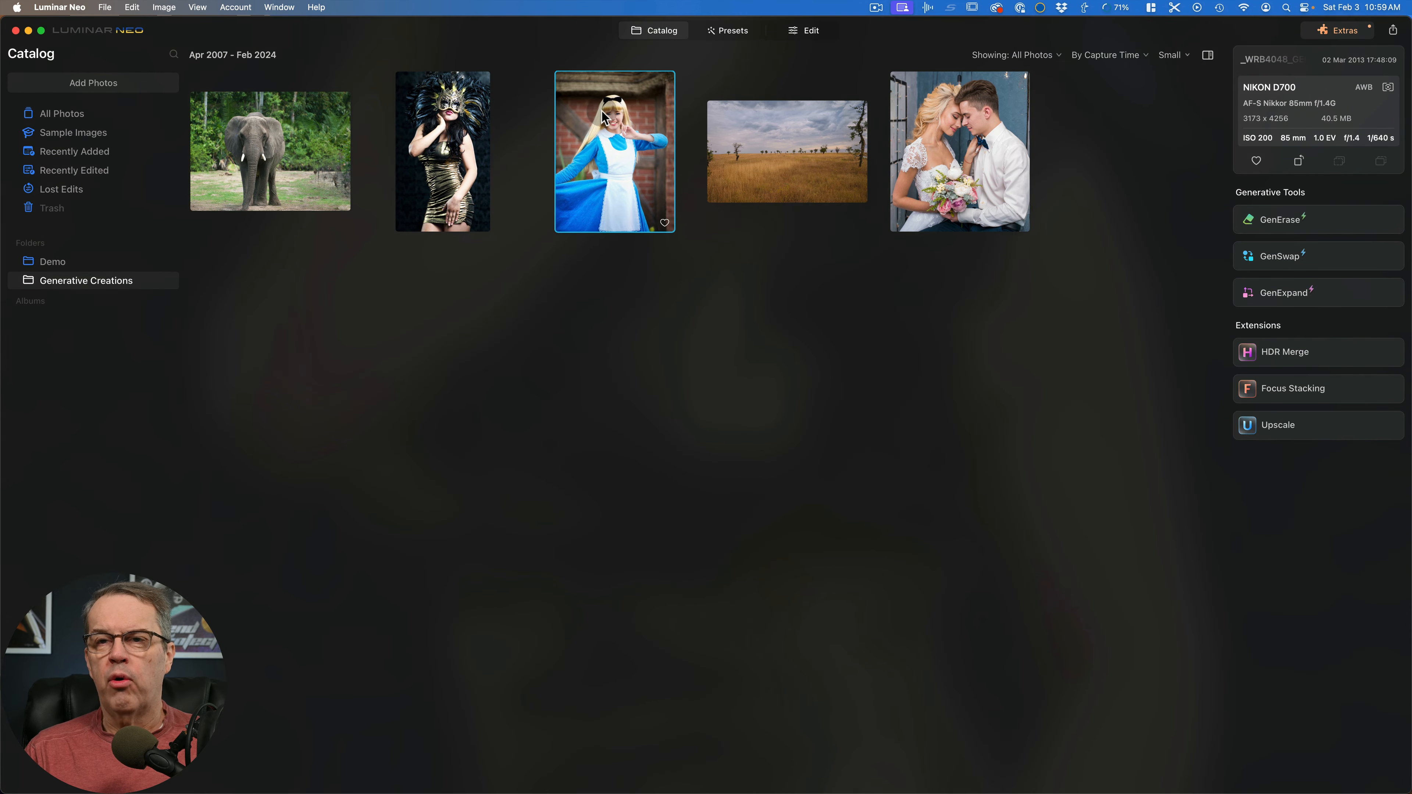
click(786, 138)
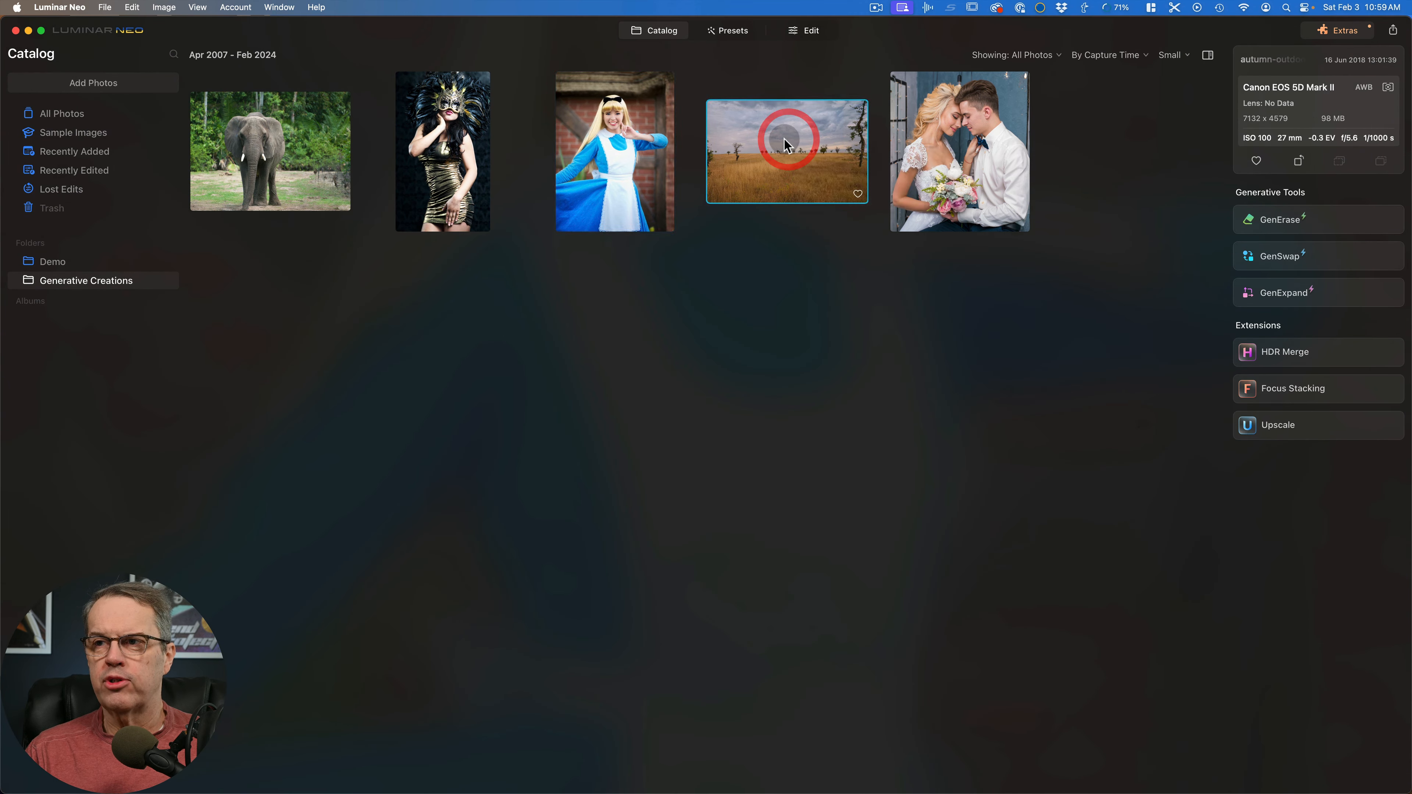